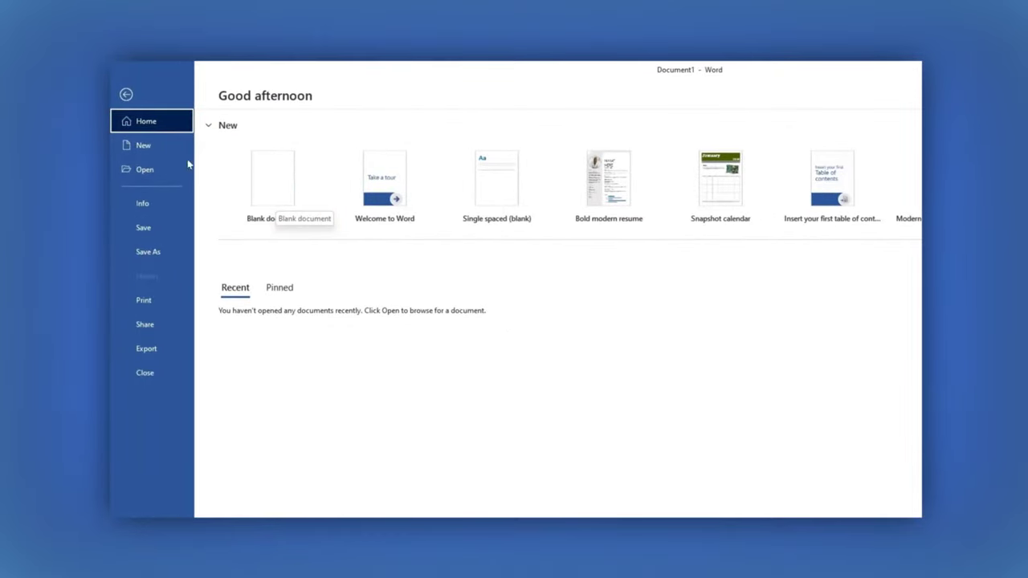
# Step: Create a new blank document and set its page margins to Narrow
pyautogui.click(157, 147)
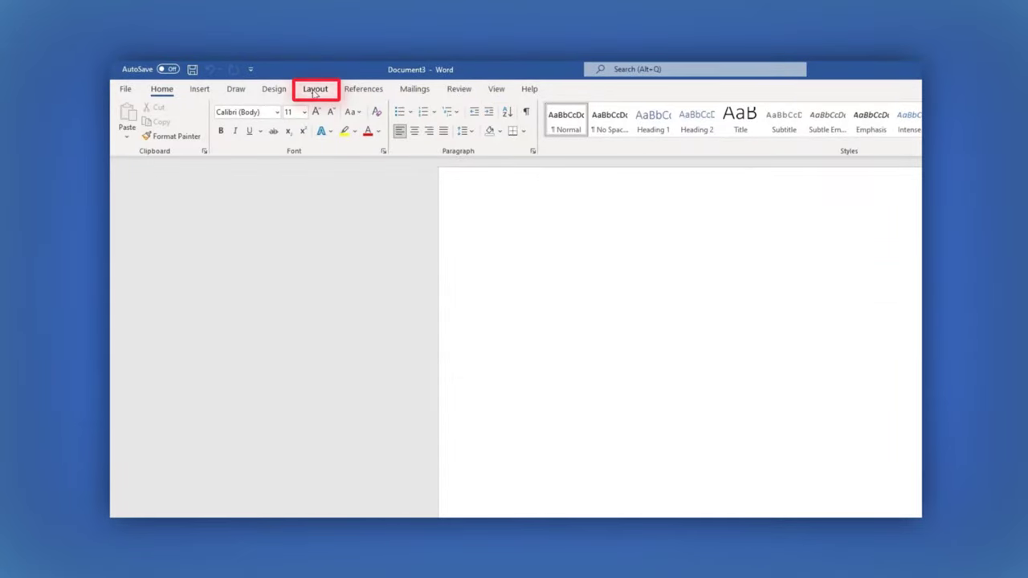
pyautogui.click(314, 89)
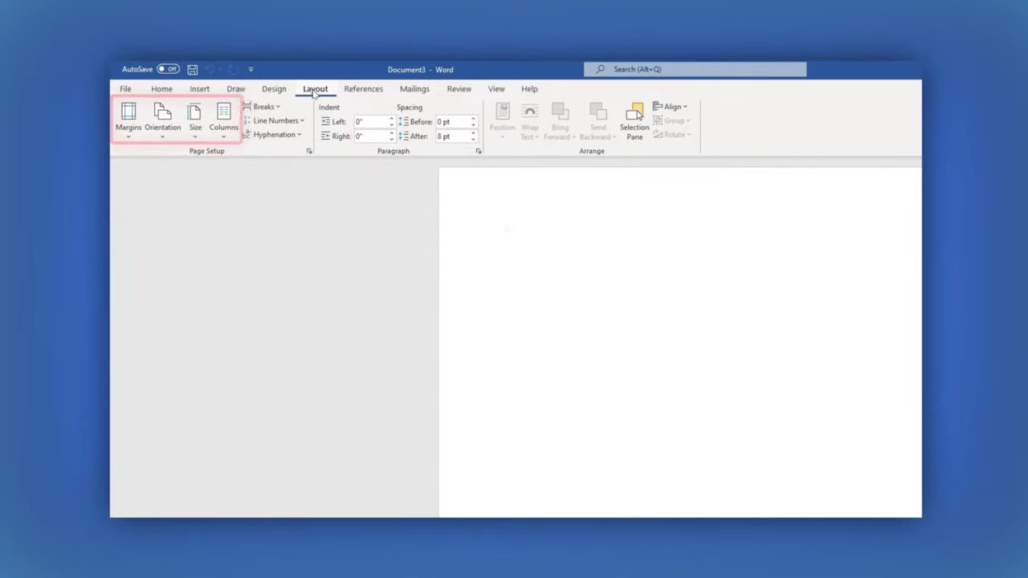
pyautogui.click(130, 129)
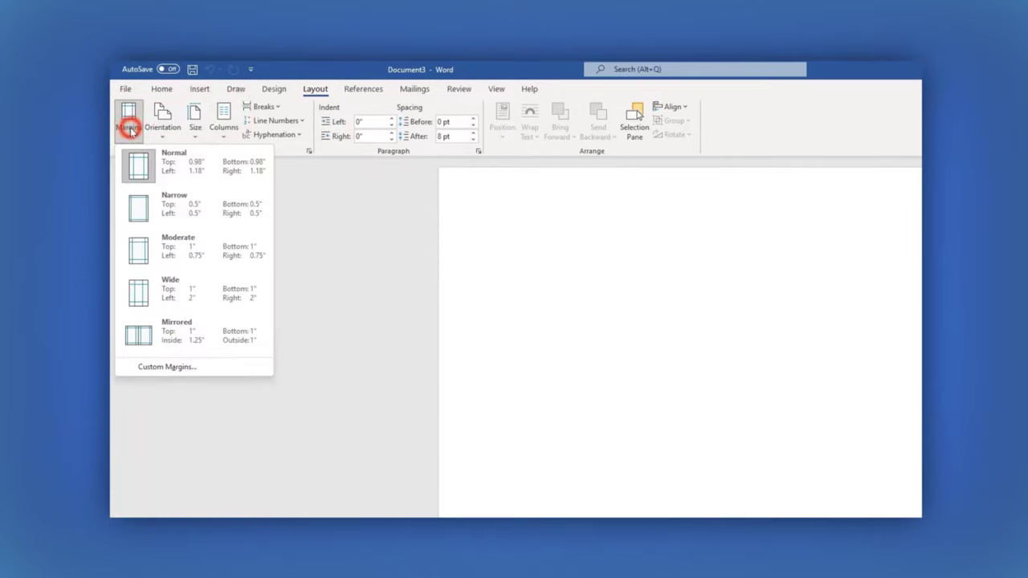
pyautogui.click(142, 211)
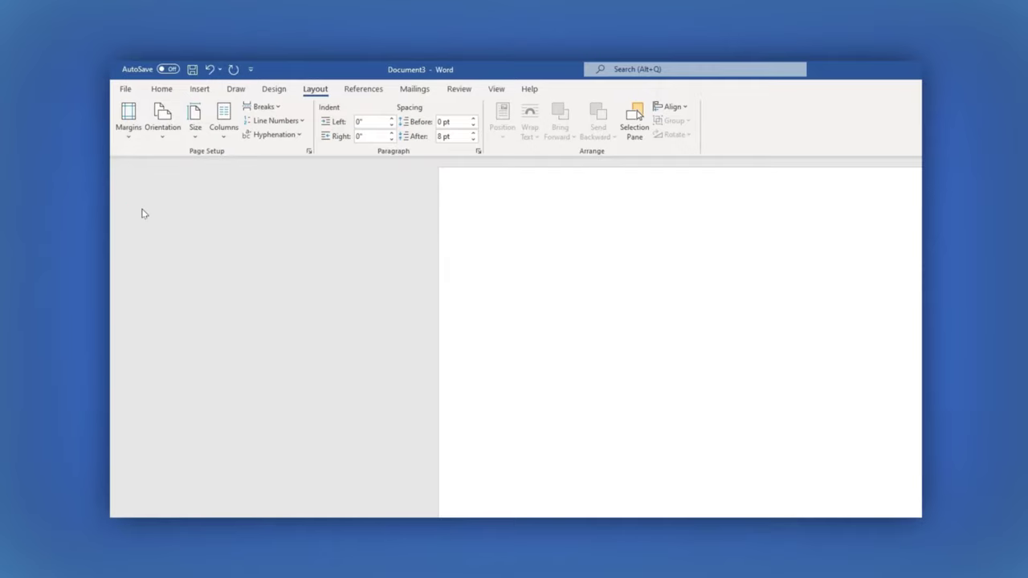
# Step: Set the page orientation to Landscape and the paper size to Letter (8.5" x 11")
pyautogui.click(163, 122)
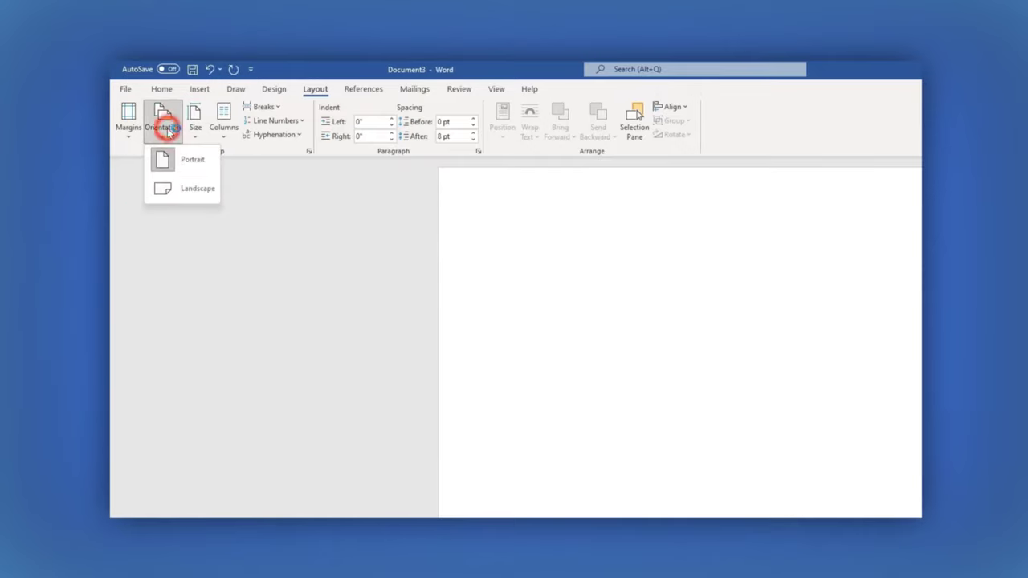
pyautogui.click(186, 191)
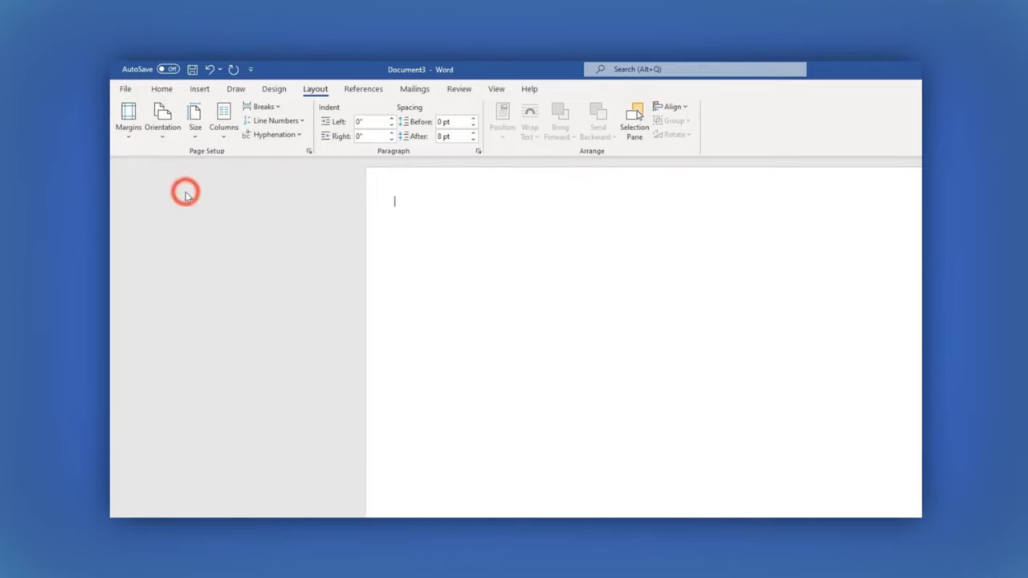
pyautogui.click(195, 129)
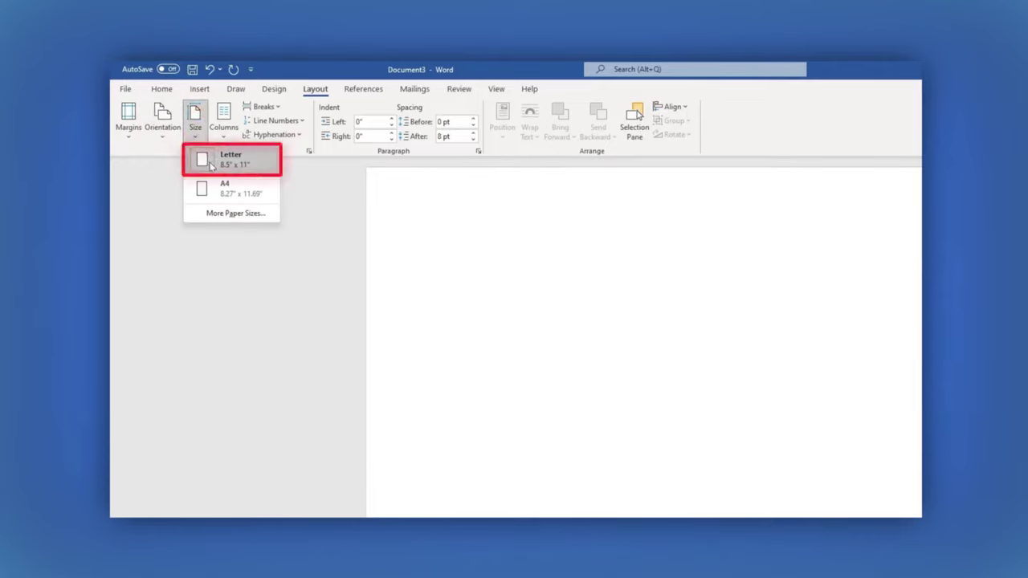
pyautogui.click(210, 164)
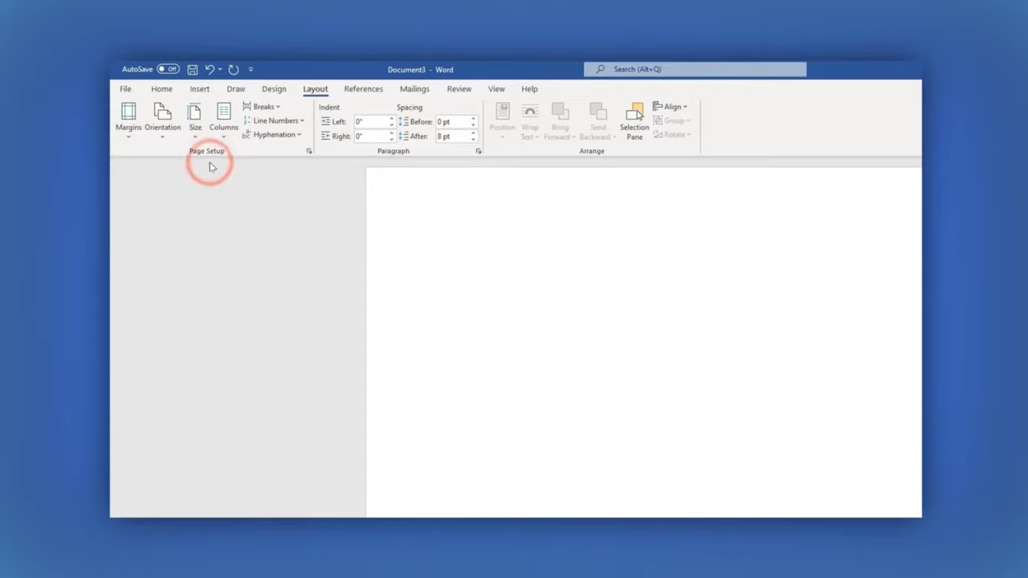
# Step: Lay the page out in three columns and turn on the ruler
pyautogui.click(223, 131)
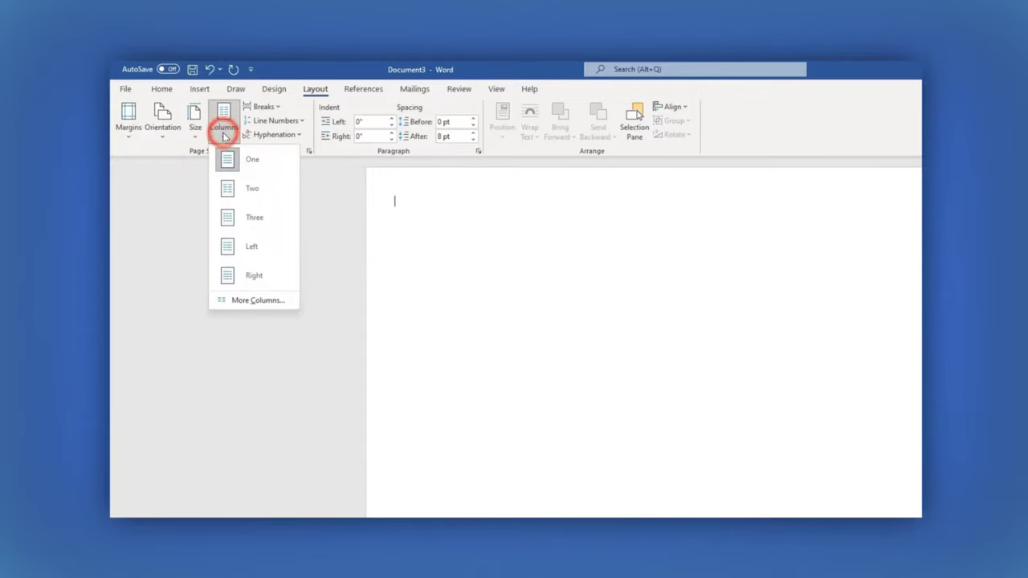
pyautogui.click(271, 224)
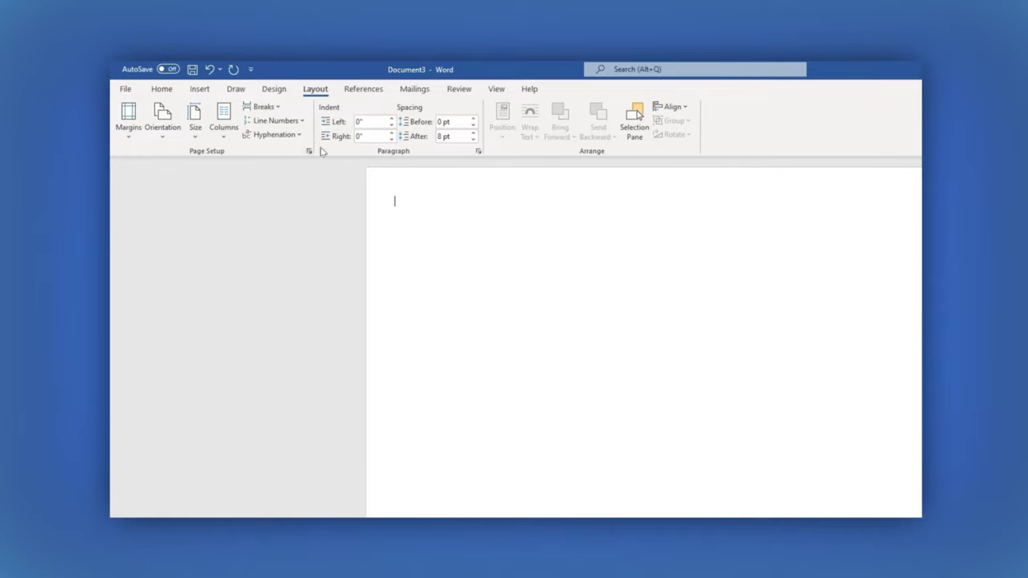
pyautogui.click(495, 90)
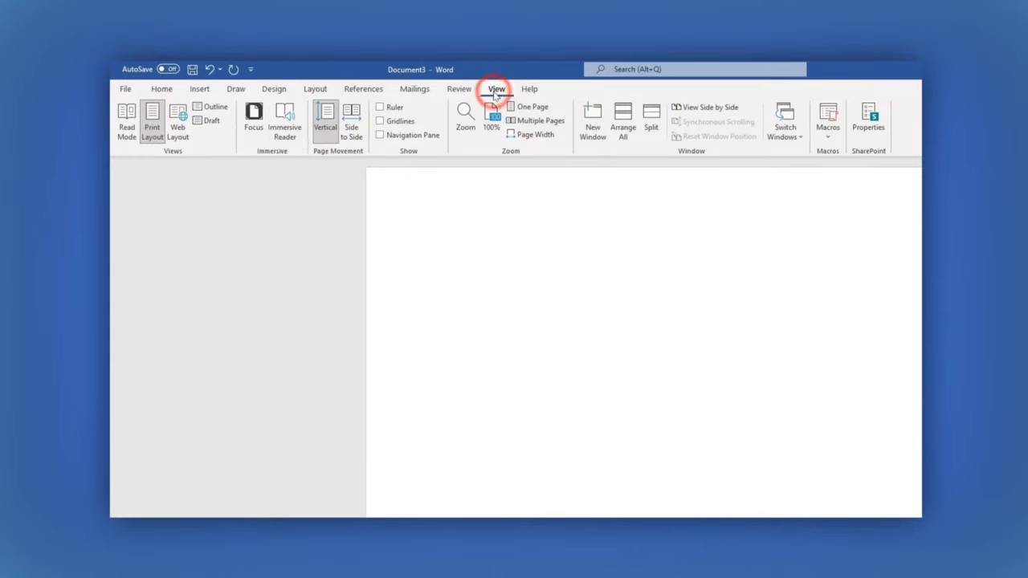
pyautogui.click(395, 108)
pyautogui.click(380, 107)
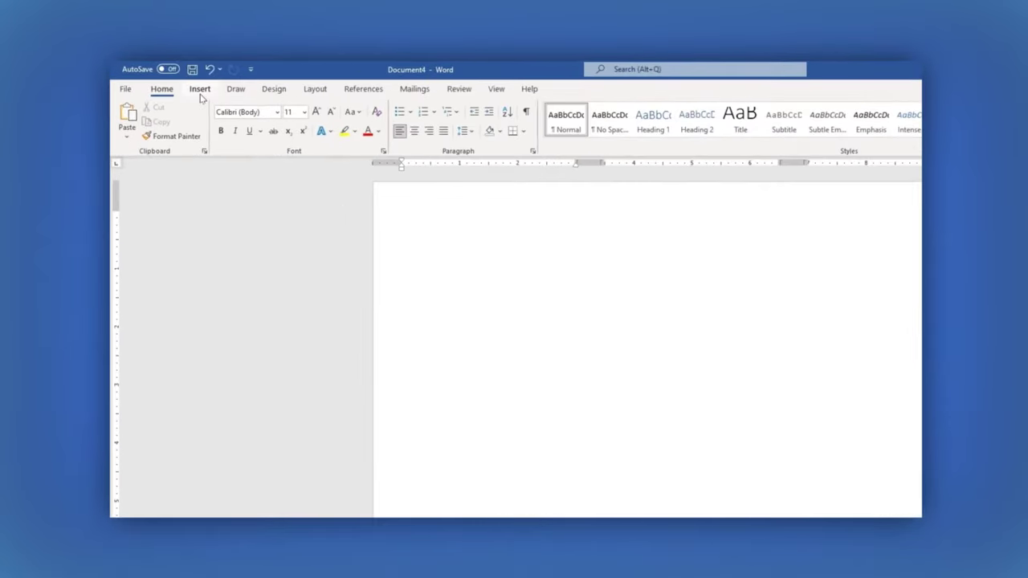
# Step: Draw a rectangle shape about 3.88" wide, starting at the upper-left margin corner of the page
pyautogui.click(200, 90)
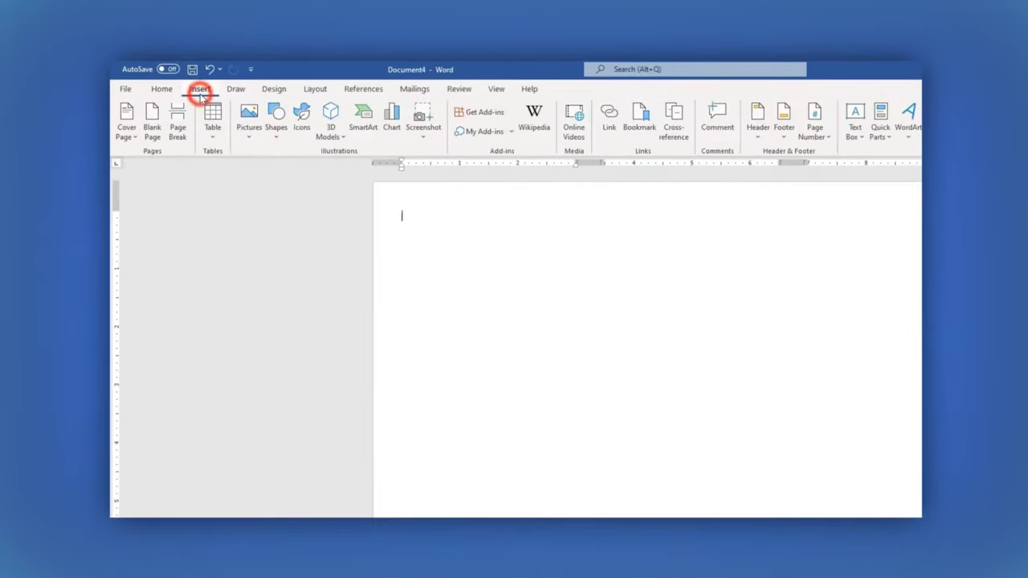
pyautogui.click(277, 129)
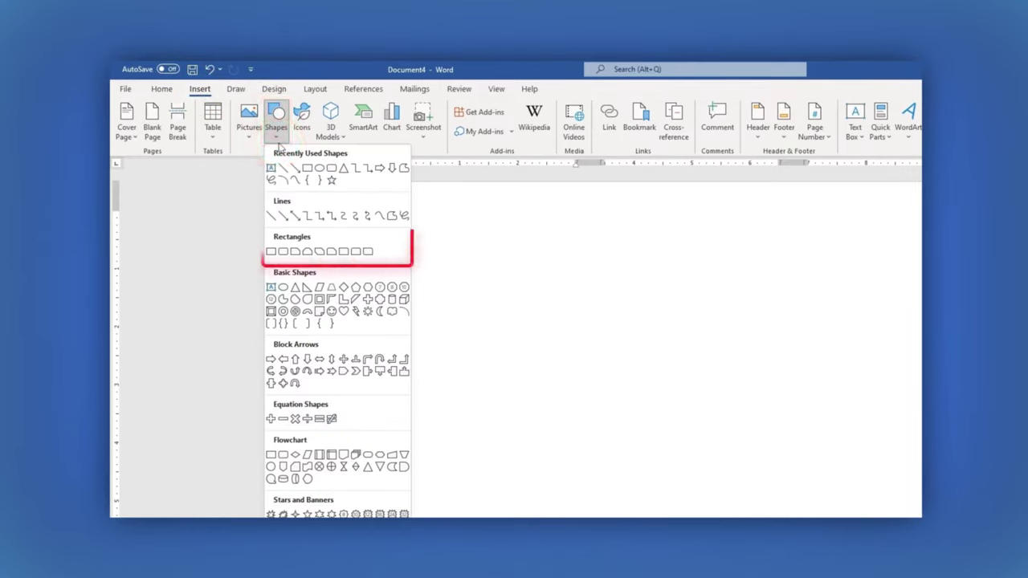
pyautogui.click(271, 252)
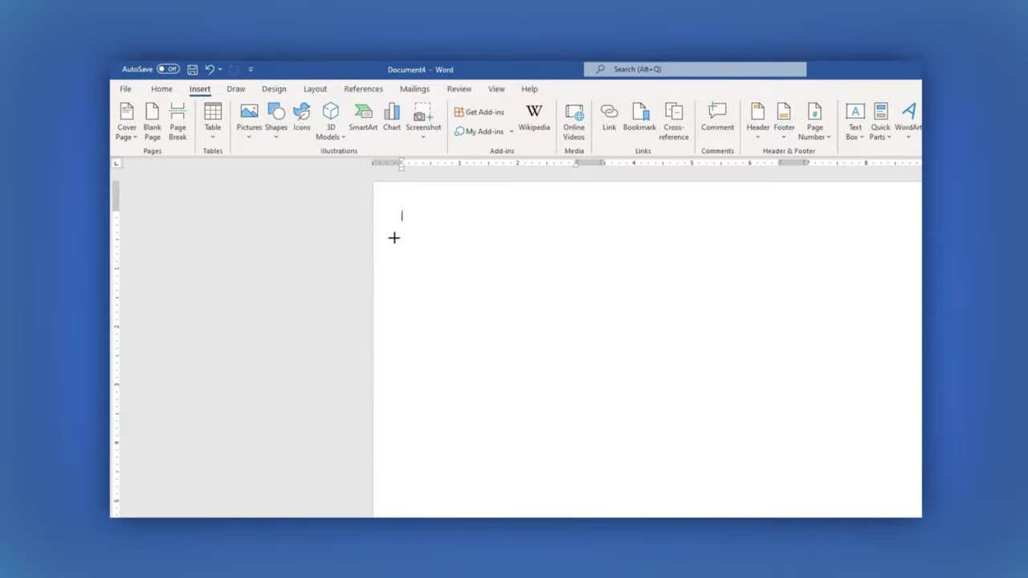
pyautogui.moveTo(401, 211); pyautogui.dragTo(627, 514)
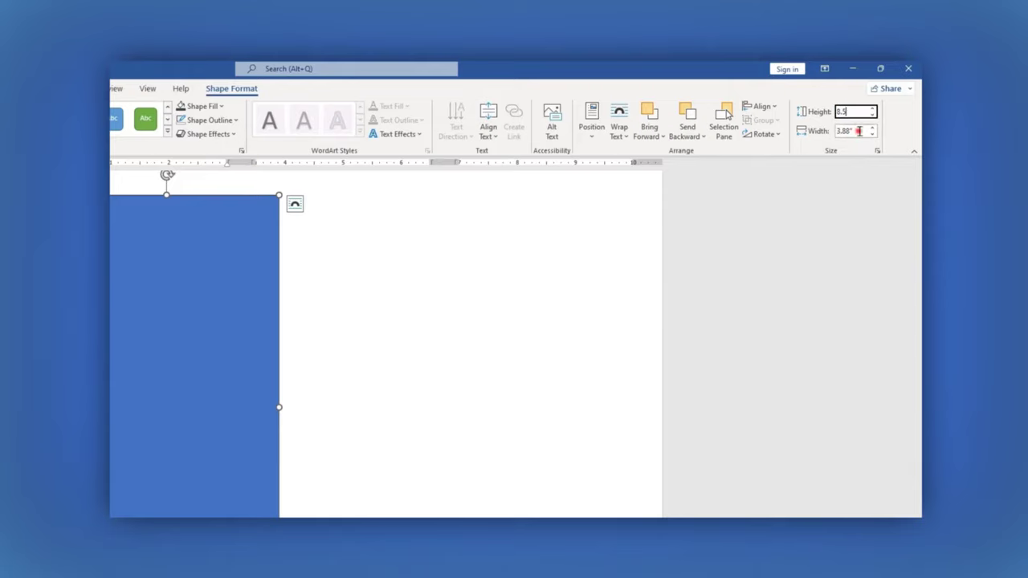
# Step: Size the rectangle to 8.5" high and 3.66" wide
pyautogui.click(858, 131)
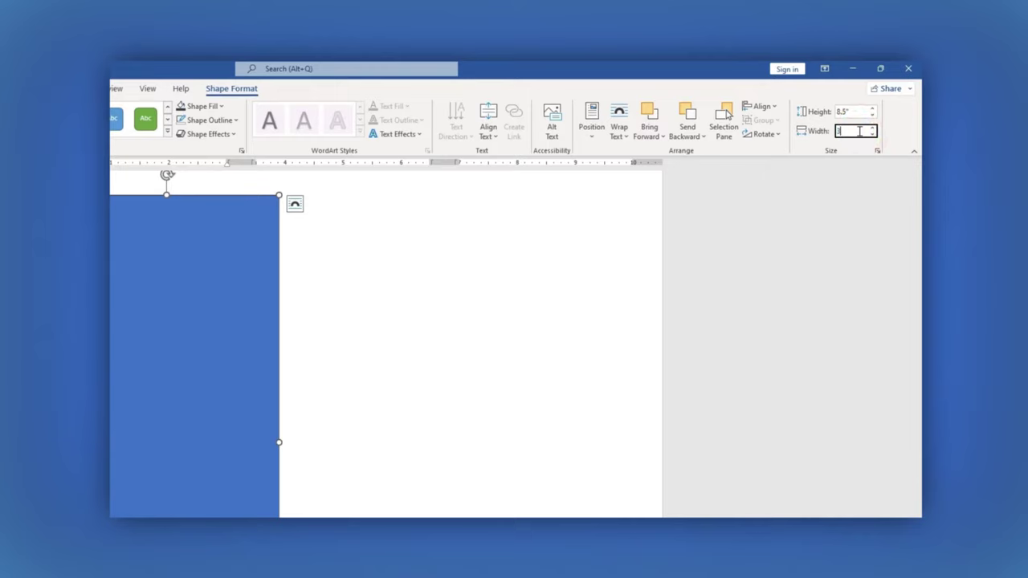
pyautogui.write('3.66')
pyautogui.press('Return')
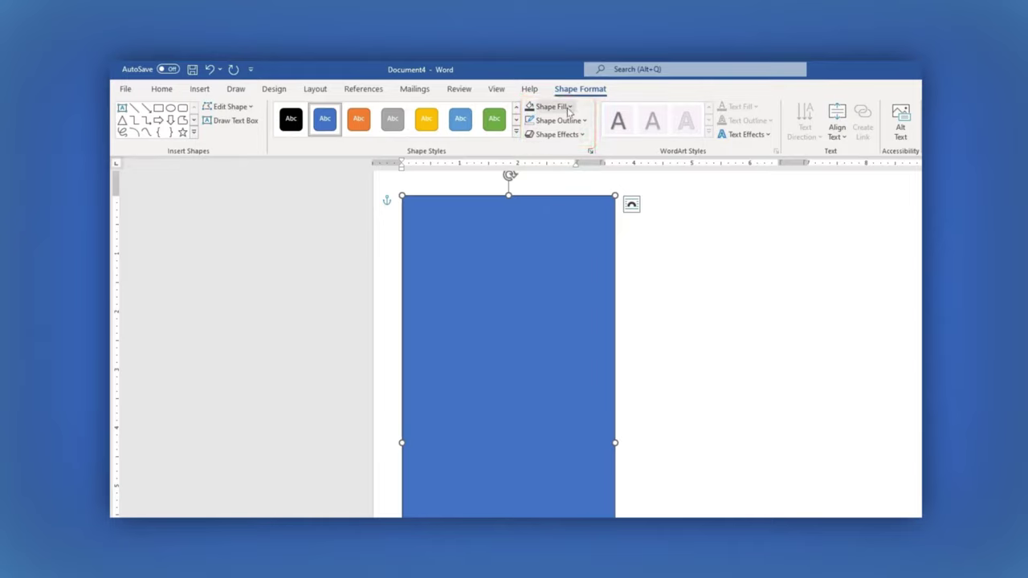
# Step: Fill the rectangle with light gray and remove its outline
pyautogui.click(566, 107)
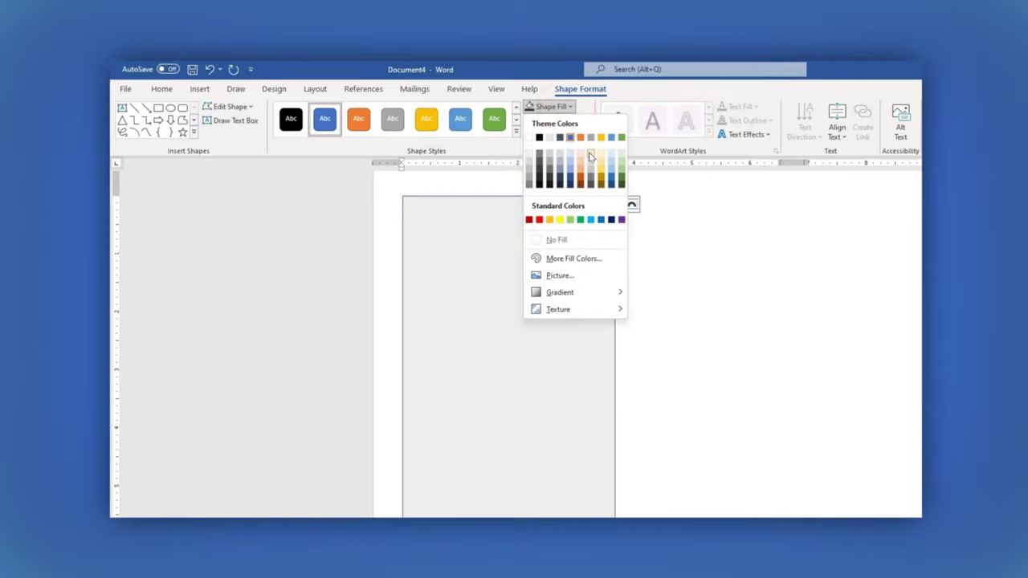
pyautogui.click(591, 154)
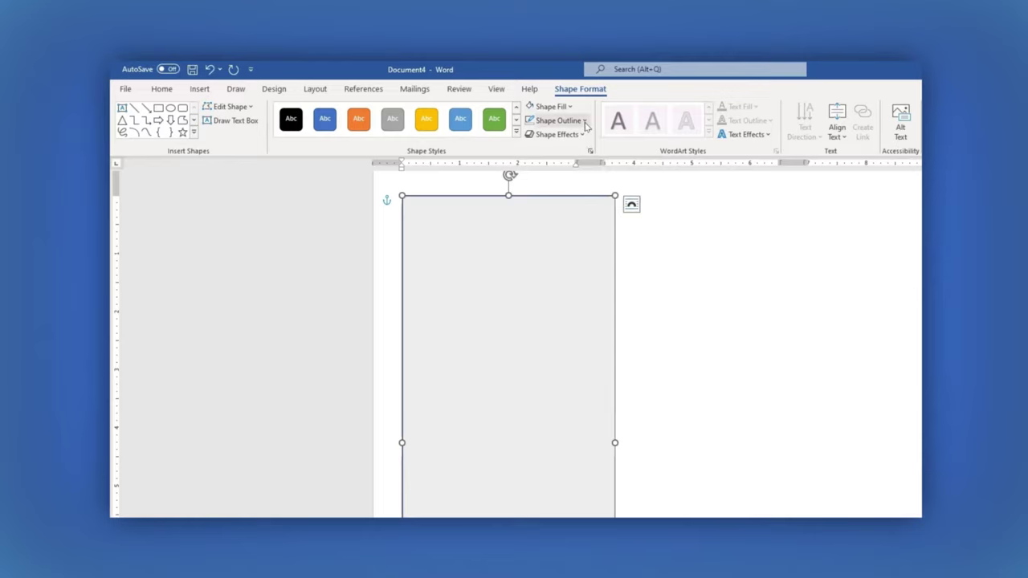
pyautogui.click(585, 121)
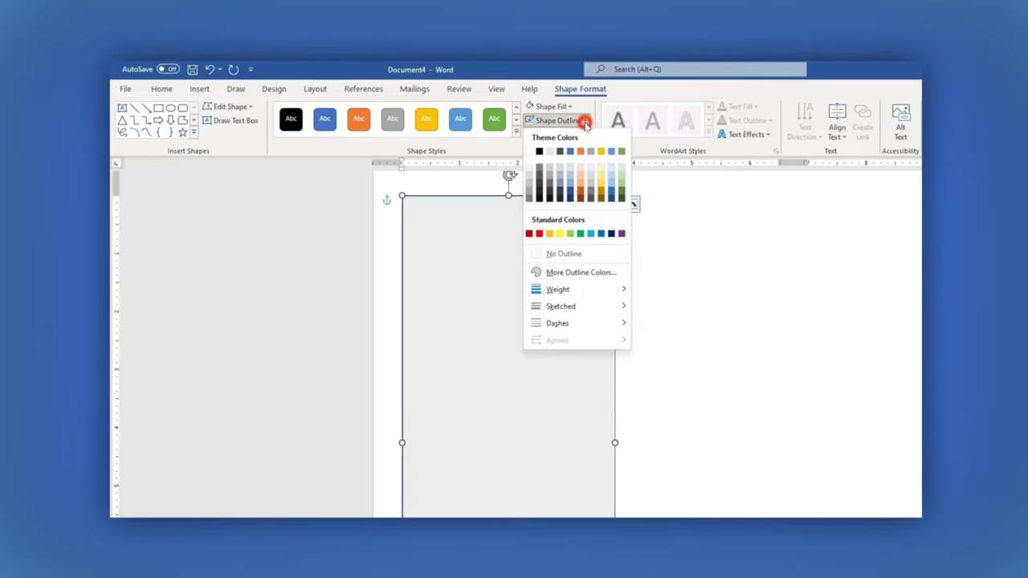
pyautogui.click(572, 254)
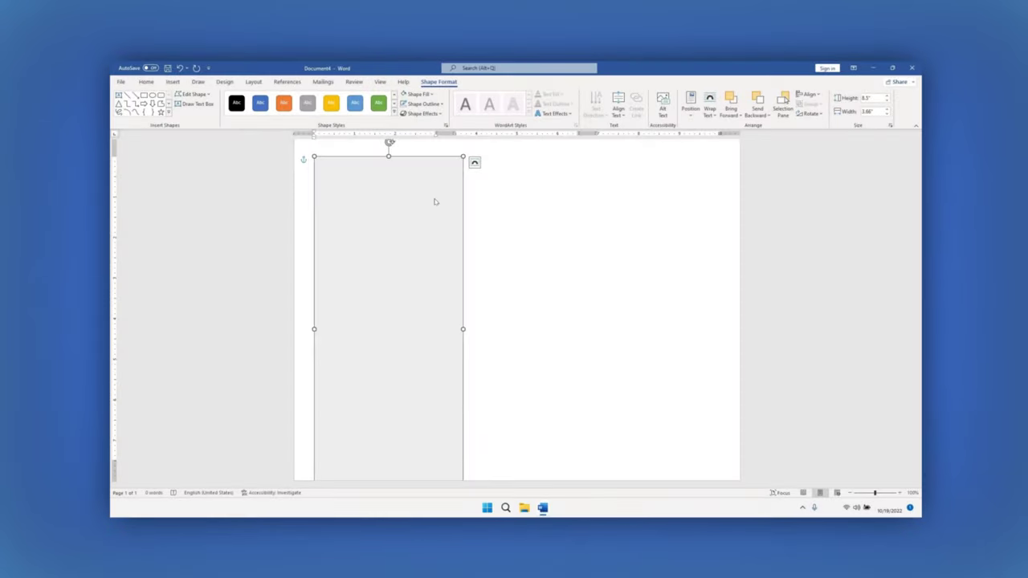
# Step: Paste two copies of the gray rectangle and arrange all three side by side to fill the page
pyautogui.hotkey('ctrl', 'v')
pyautogui.hotkey('ctrl', 'v')
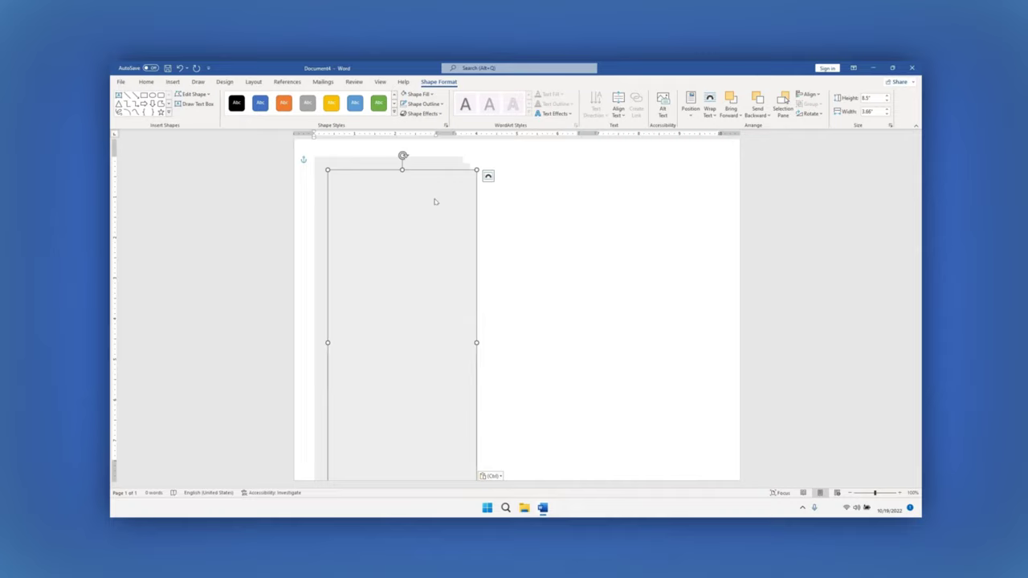
pyautogui.moveTo(434, 200); pyautogui.dragTo(700, 165)
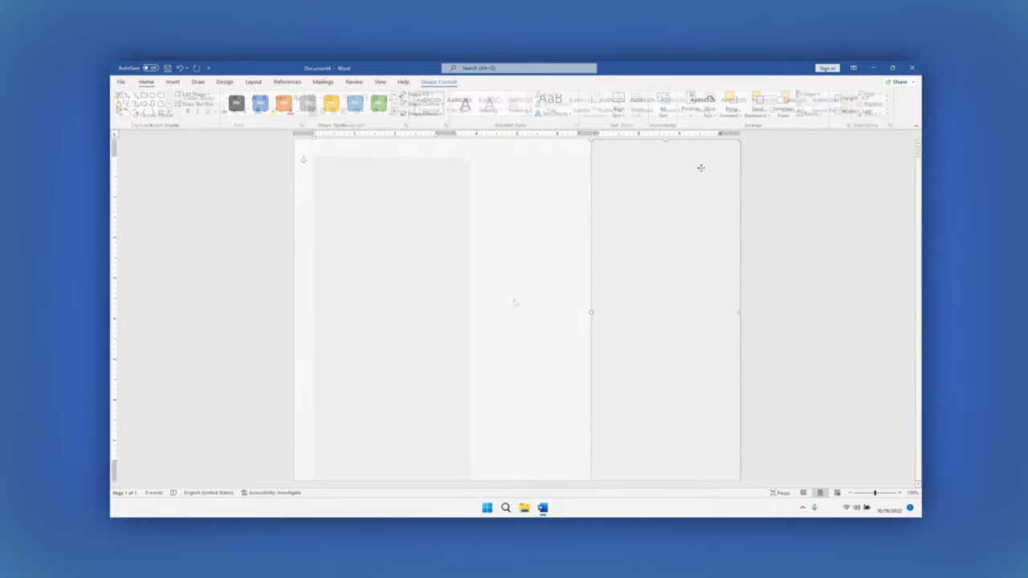
# Step: Fill the middle rectangle with dark gray and deselect it
pyautogui.click(514, 300)
pyautogui.click(514, 300)
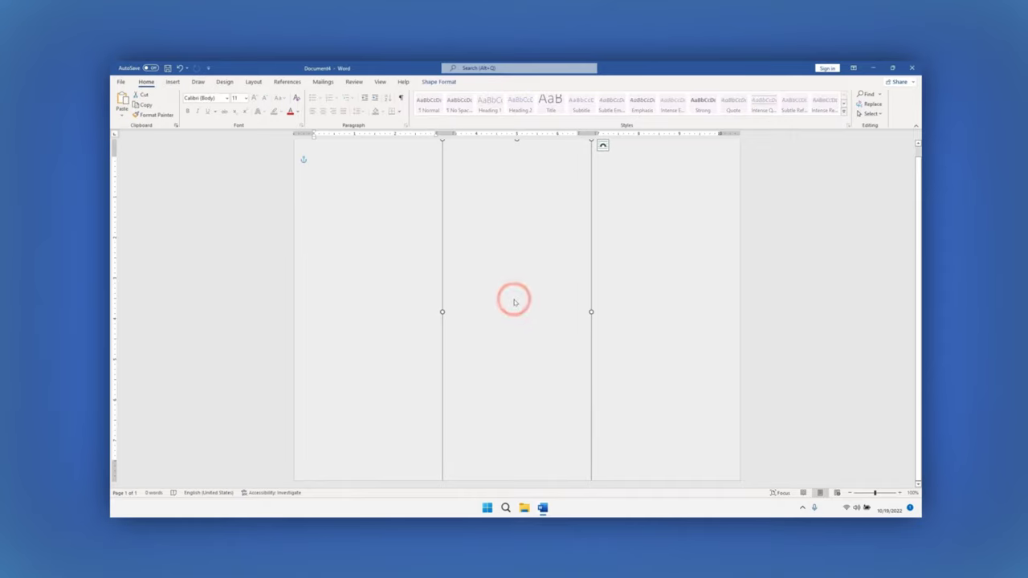
pyautogui.click(436, 83)
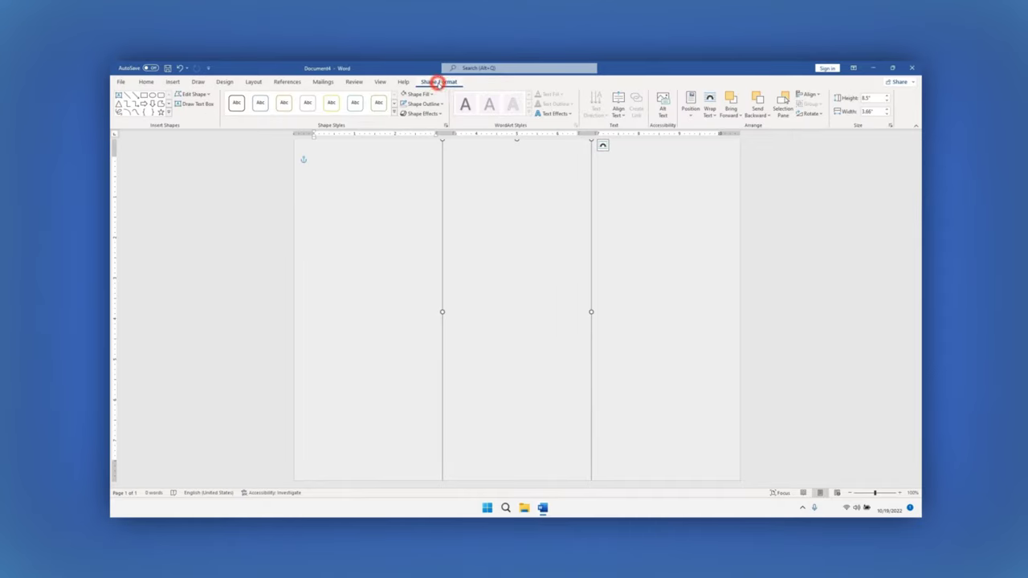
pyautogui.click(432, 95)
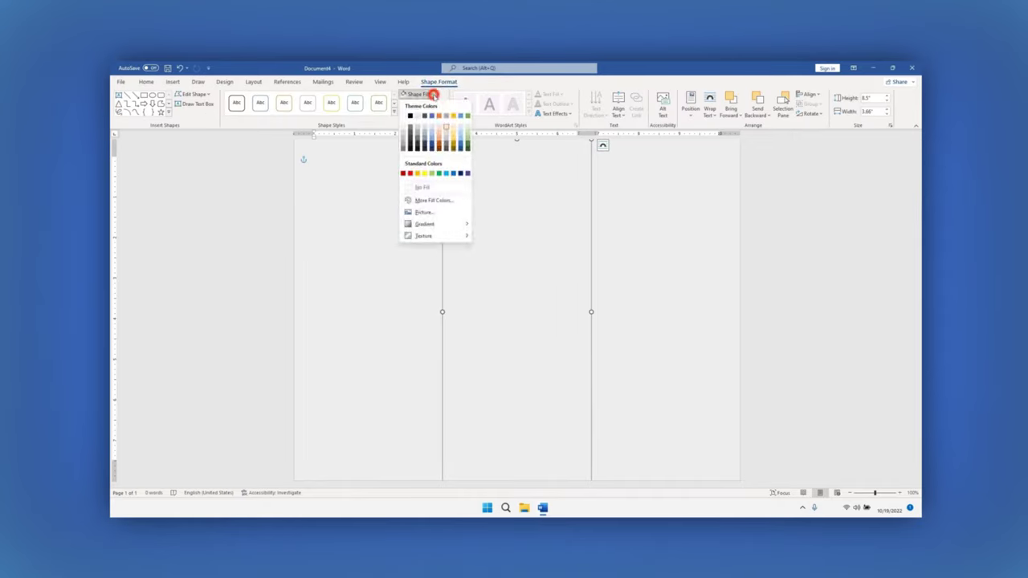
pyautogui.click(410, 135)
pyautogui.click(767, 287)
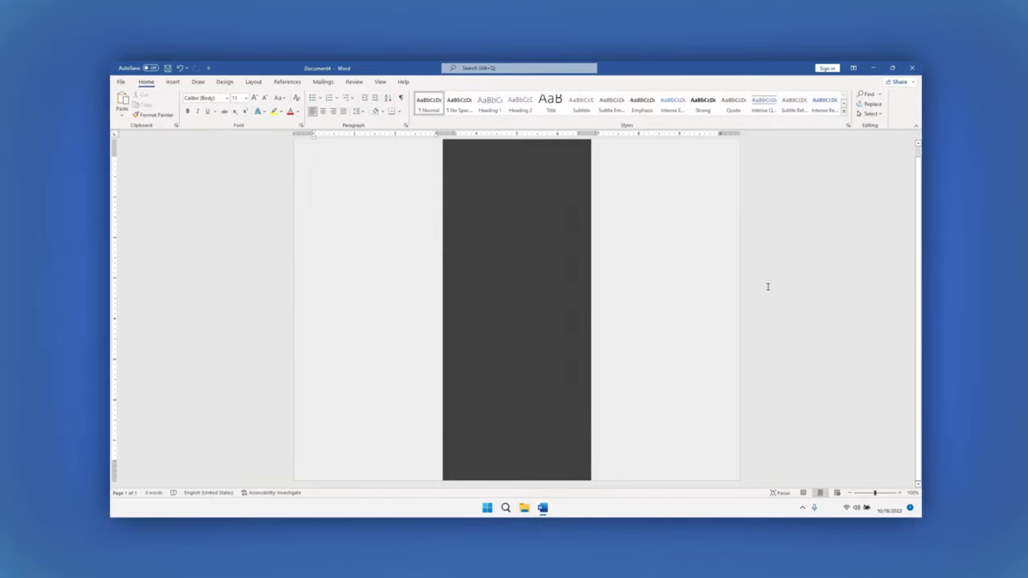
# Step: Set the left rectangle's text wrapping to Behind Text and fix its position on the page
pyautogui.click(403, 285)
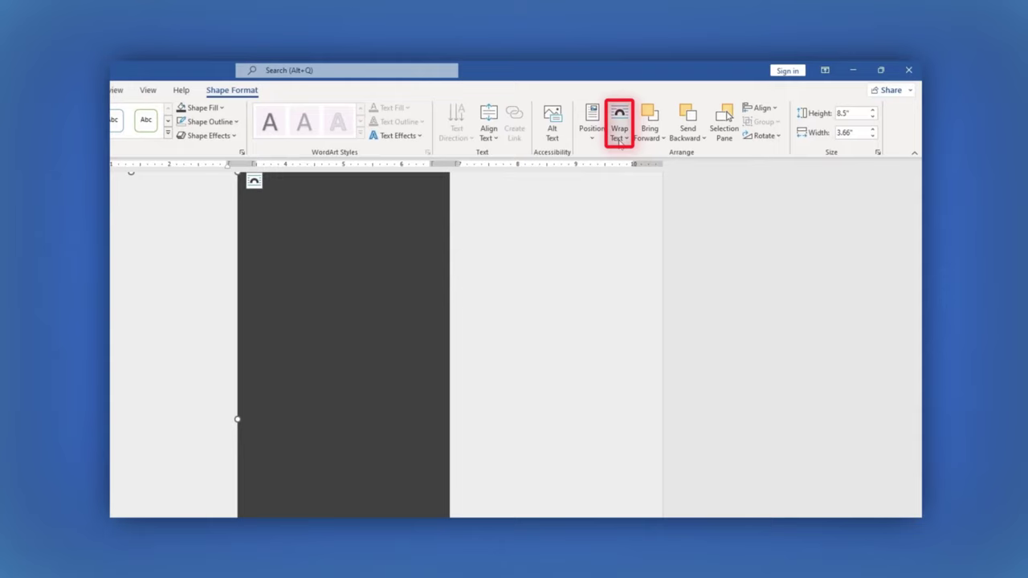
pyautogui.click(620, 137)
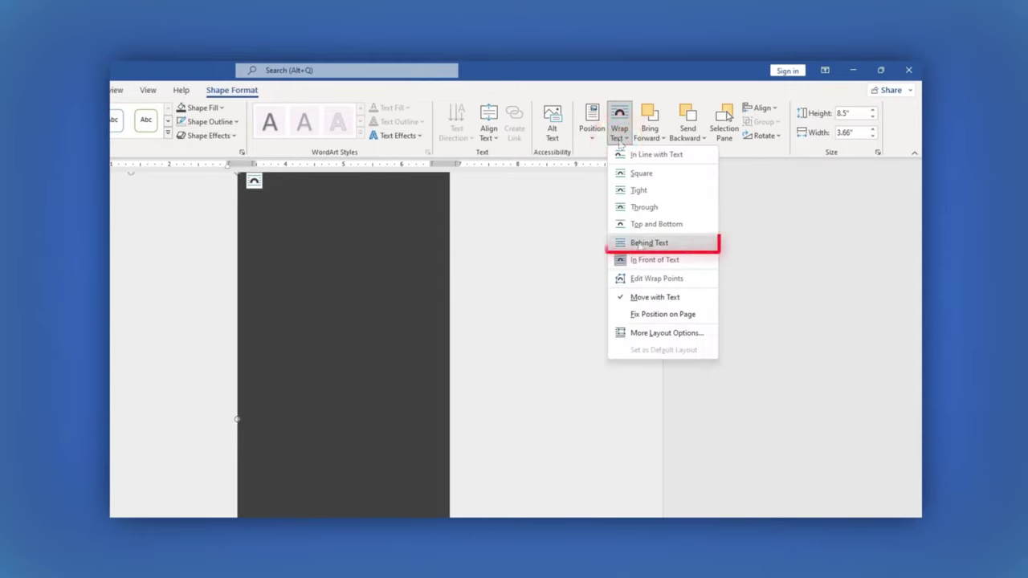
pyautogui.click(640, 246)
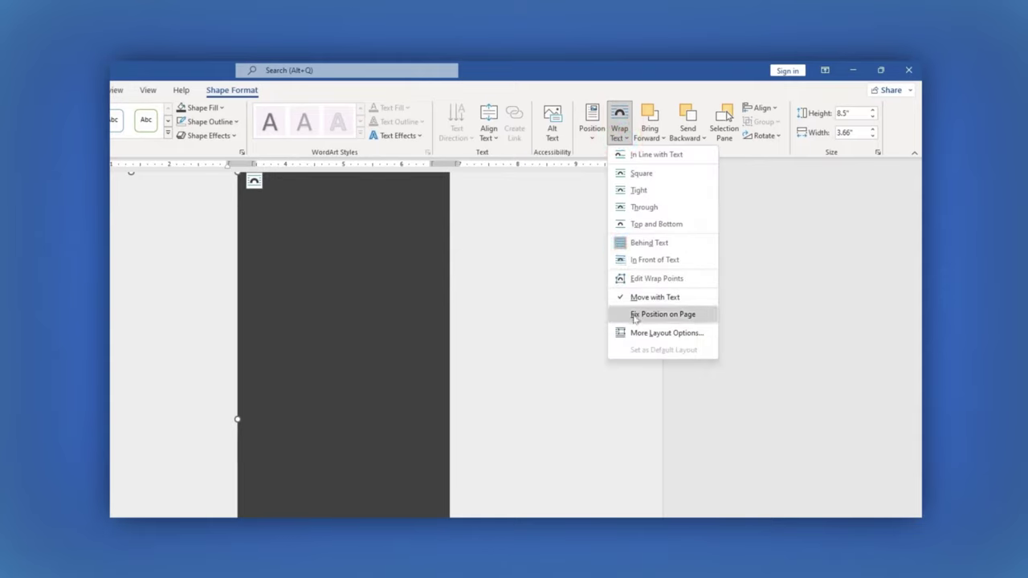
pyautogui.click(635, 315)
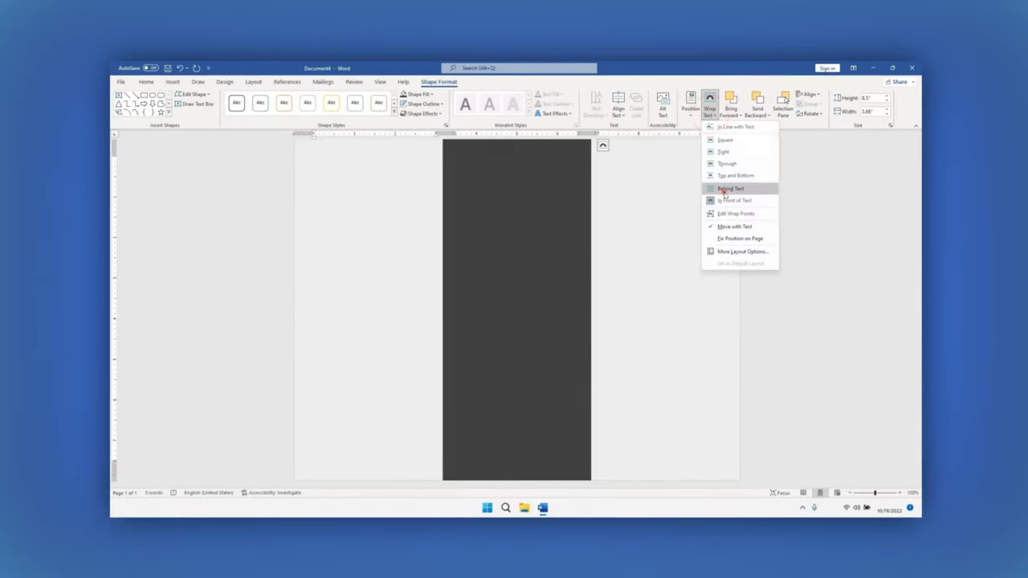
# Step: Set the dark middle rectangle's text wrapping to Behind Text and fix its position on the page
pyautogui.click(725, 189)
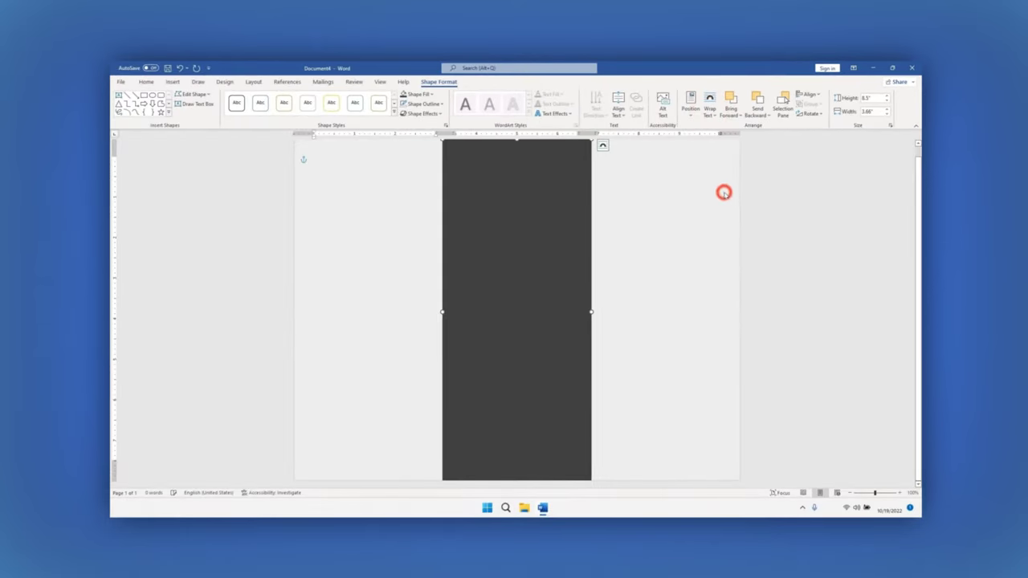
pyautogui.click(709, 108)
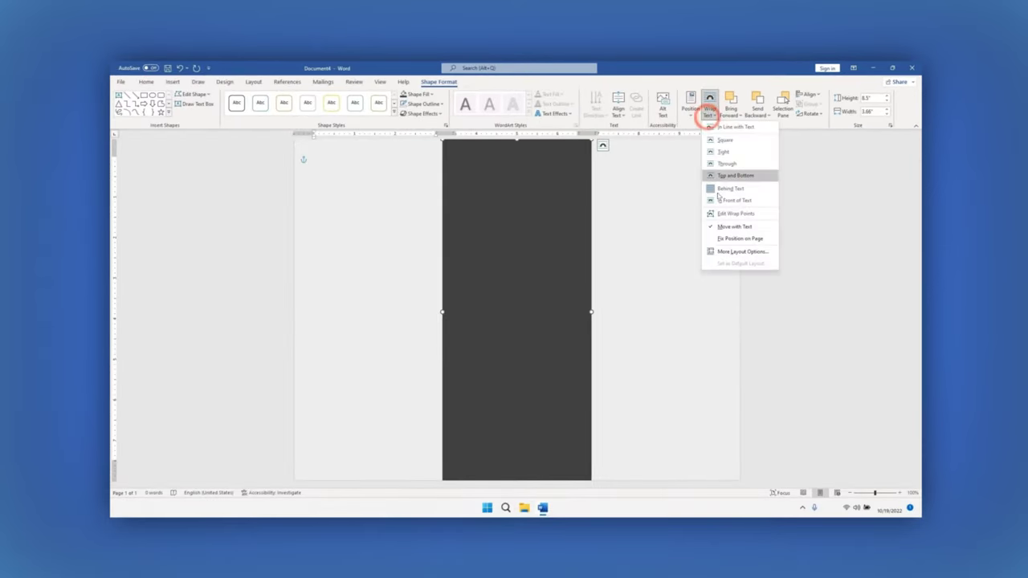
pyautogui.click(713, 236)
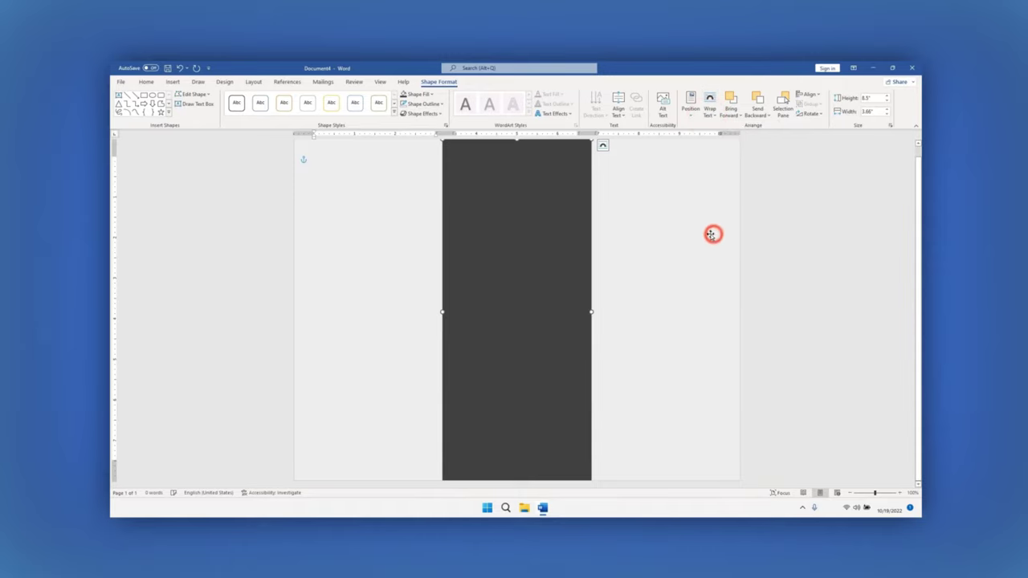
# Step: Insert a blank page into the brochure document
pyautogui.click(685, 221)
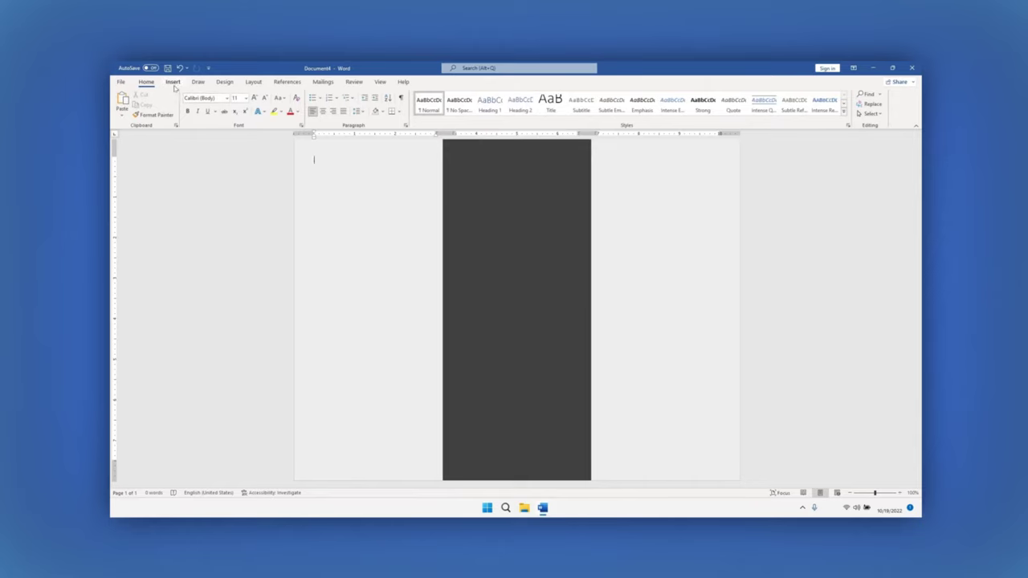
pyautogui.click(172, 81)
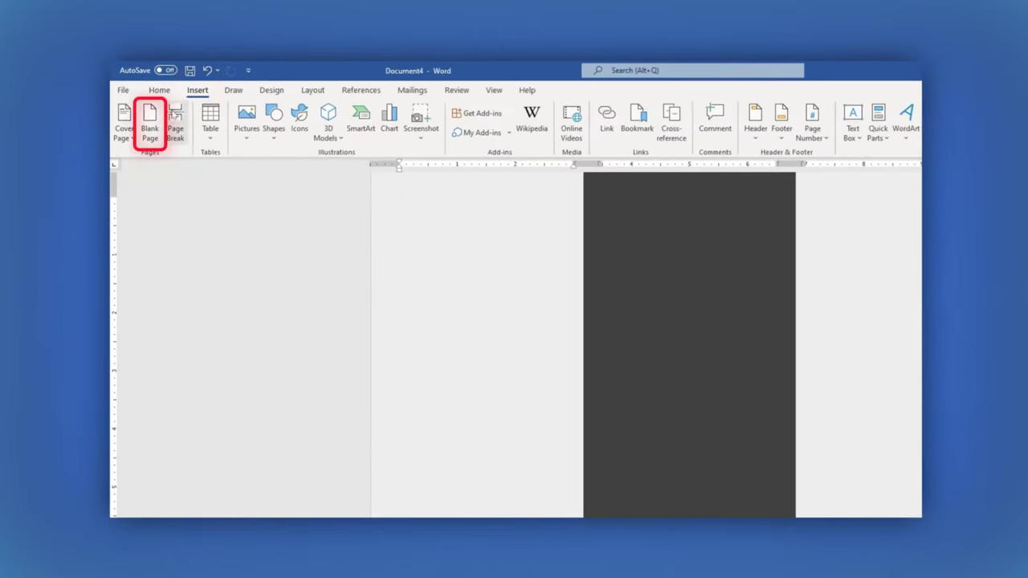
pyautogui.click(150, 143)
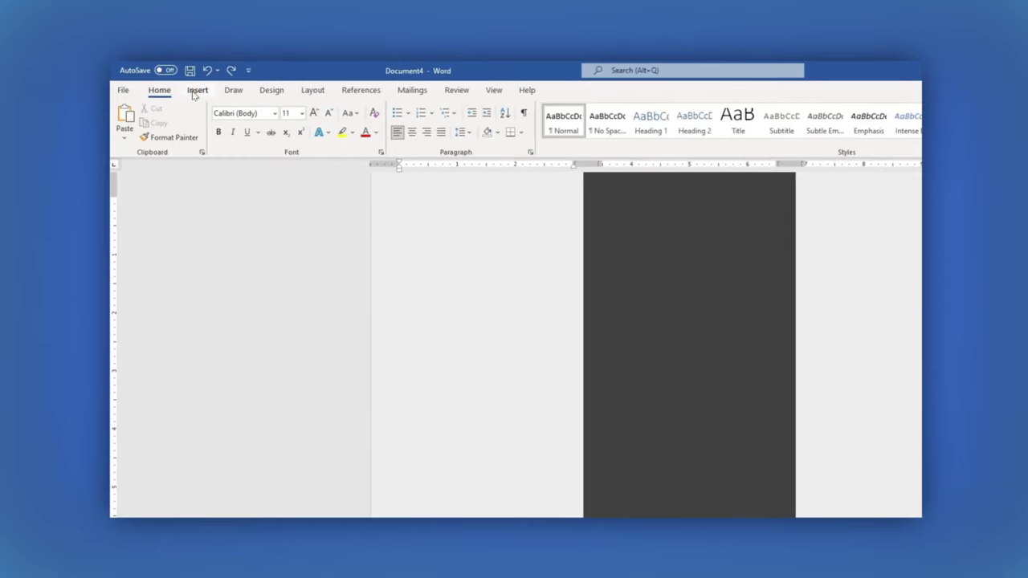
# Step: Insert the Laptop, Logo and Pc pictures from the 1 Page folder on this device
pyautogui.click(195, 92)
pyautogui.click(247, 136)
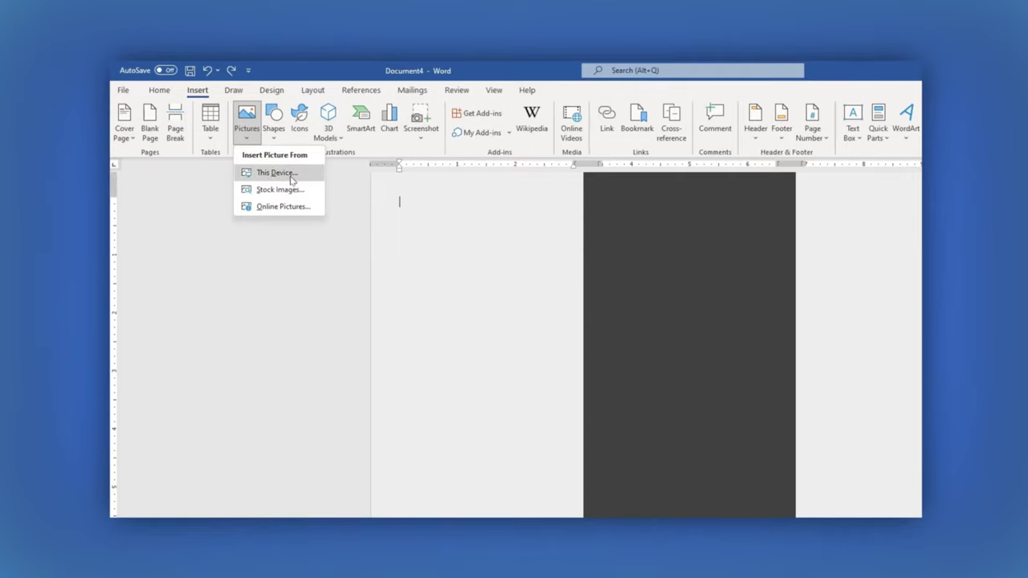
pyautogui.click(291, 175)
pyautogui.doubleClick(253, 175)
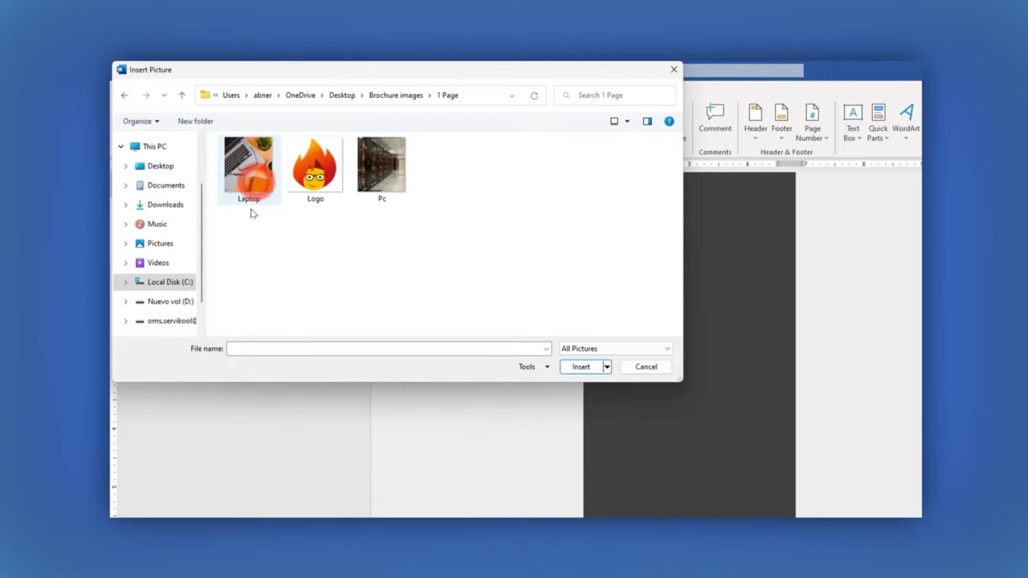
pyautogui.moveTo(248, 224); pyautogui.dragTo(416, 136)
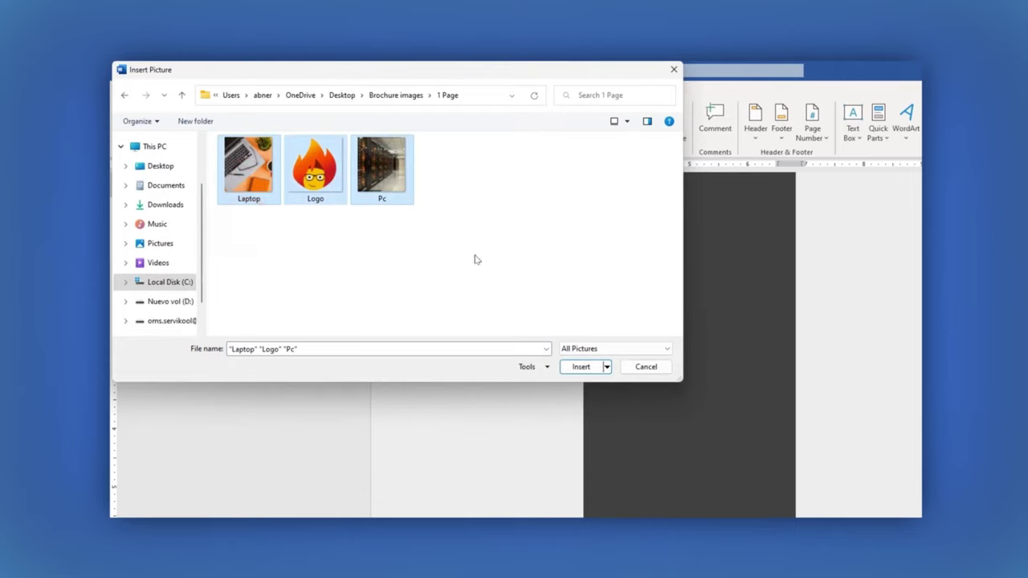
pyautogui.click(579, 367)
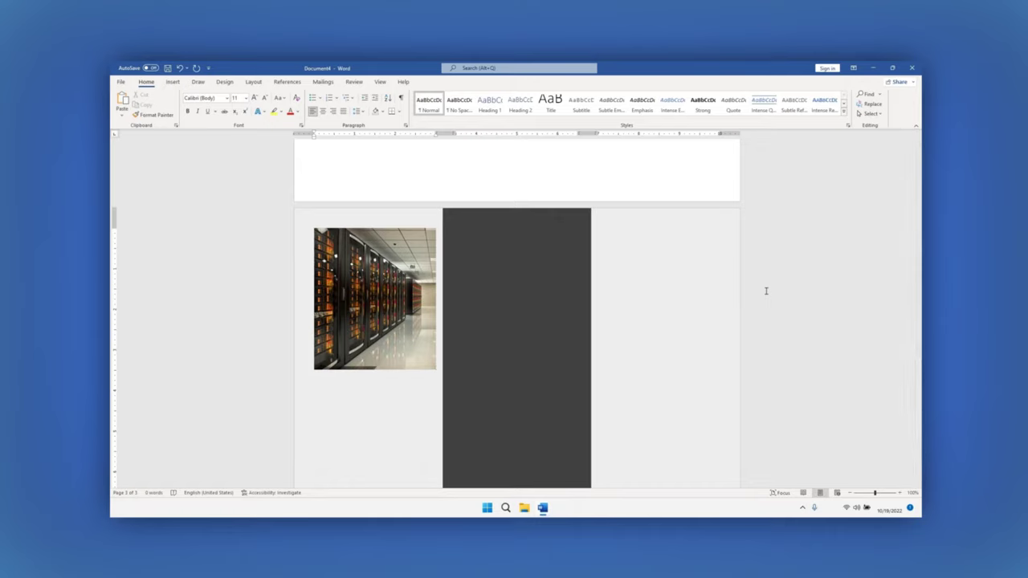
# Step: Set the server-room picture's text wrapping to In Front of Text with its position fixed on the page, and reposition it
pyautogui.click(383, 287)
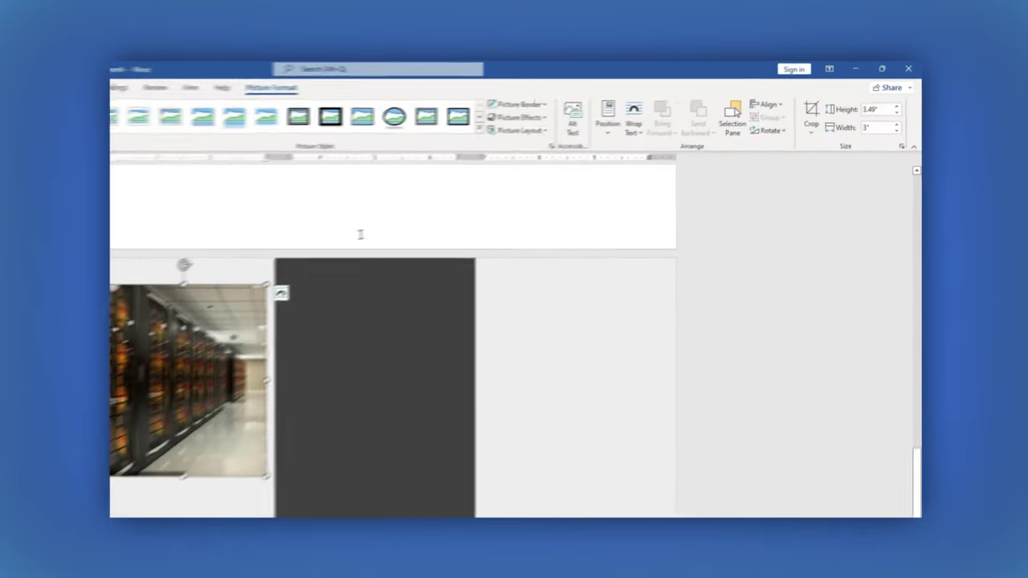
pyautogui.click(619, 133)
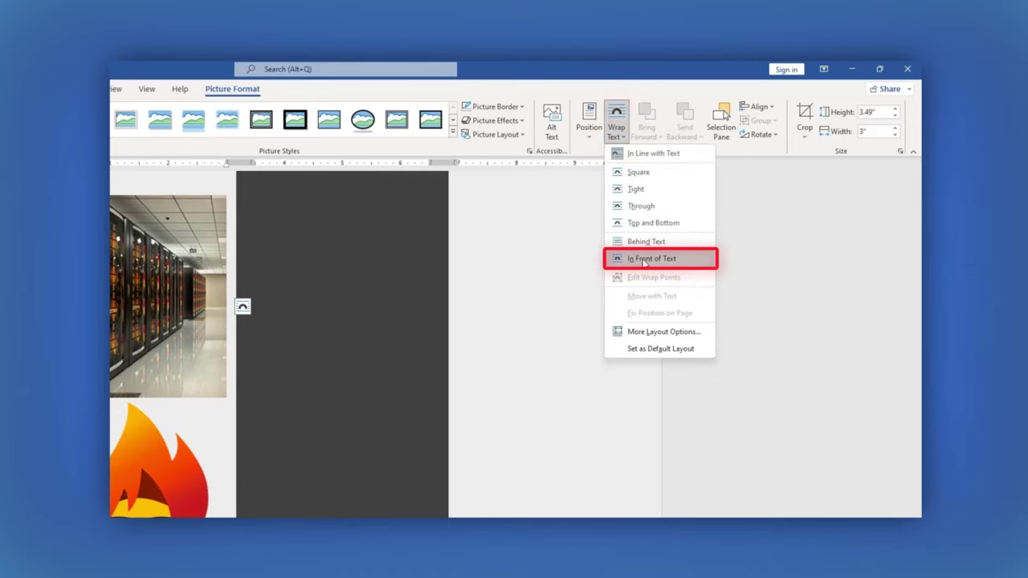
pyautogui.click(642, 258)
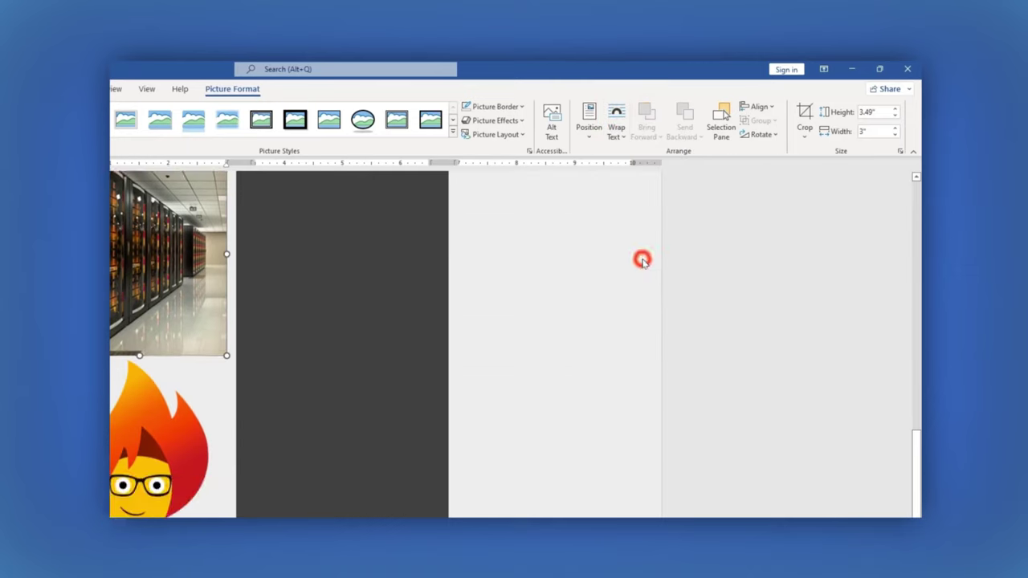
pyautogui.click(618, 133)
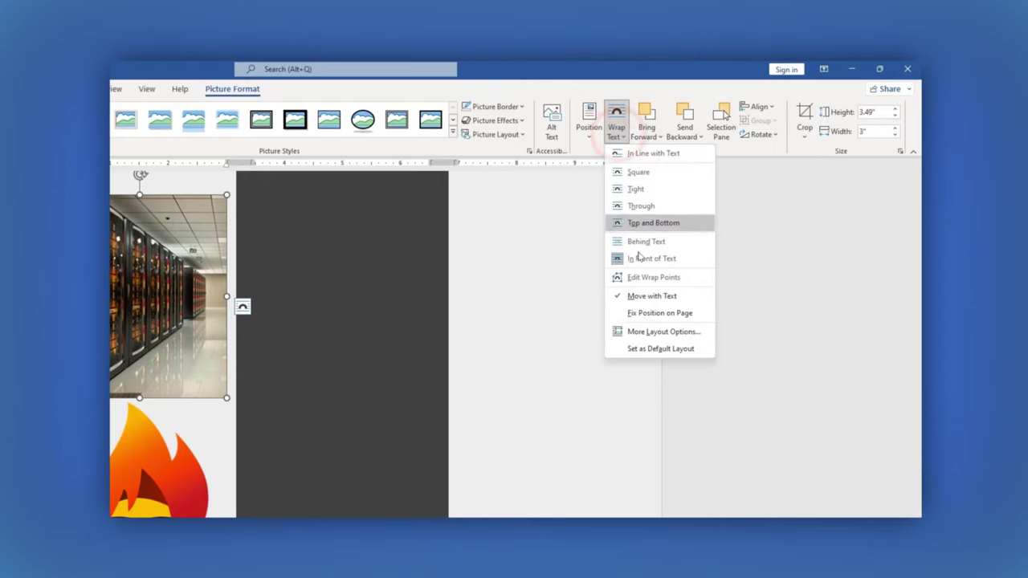
pyautogui.click(640, 315)
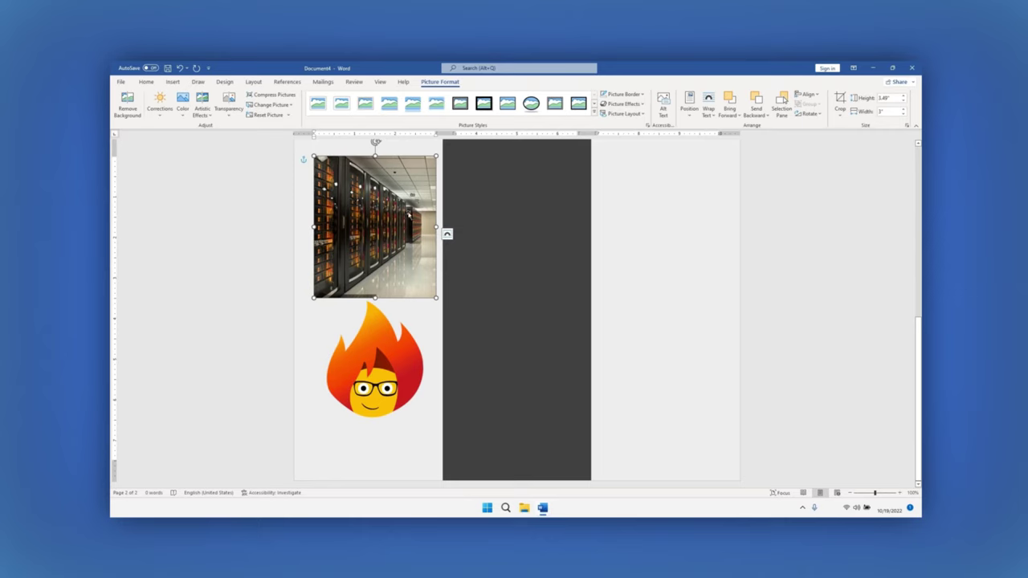
pyautogui.moveTo(409, 215); pyautogui.dragTo(551, 215)
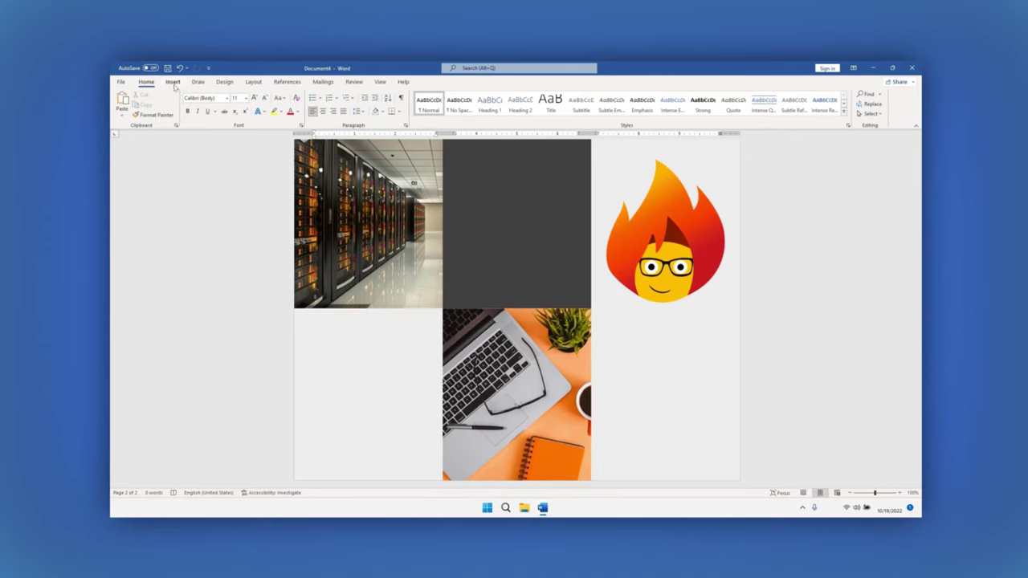
# Step: Draw a text box below the flame logo, spanning most of the right panel's lower part
pyautogui.click(173, 82)
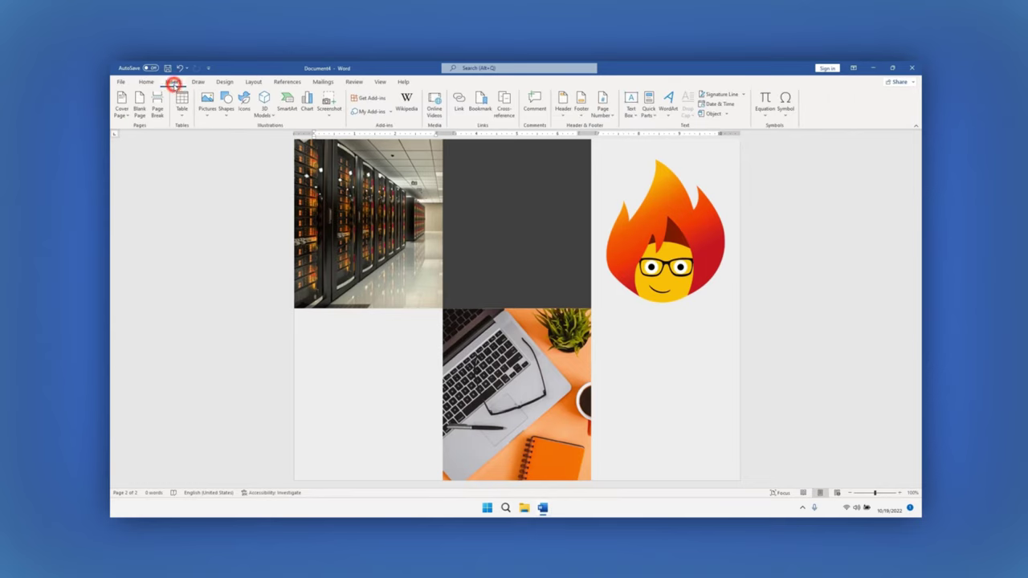
pyautogui.click(631, 108)
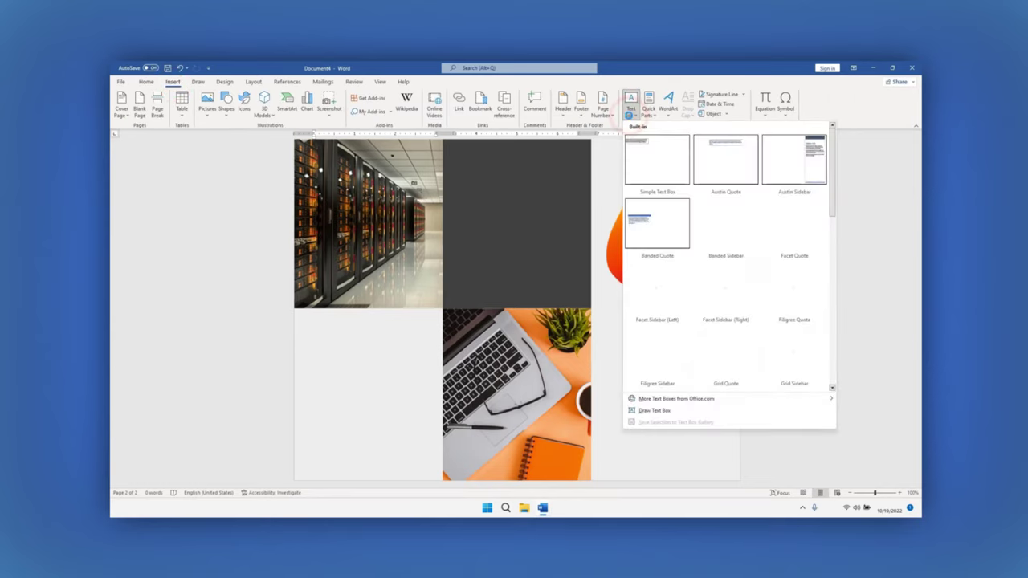
pyautogui.click(657, 411)
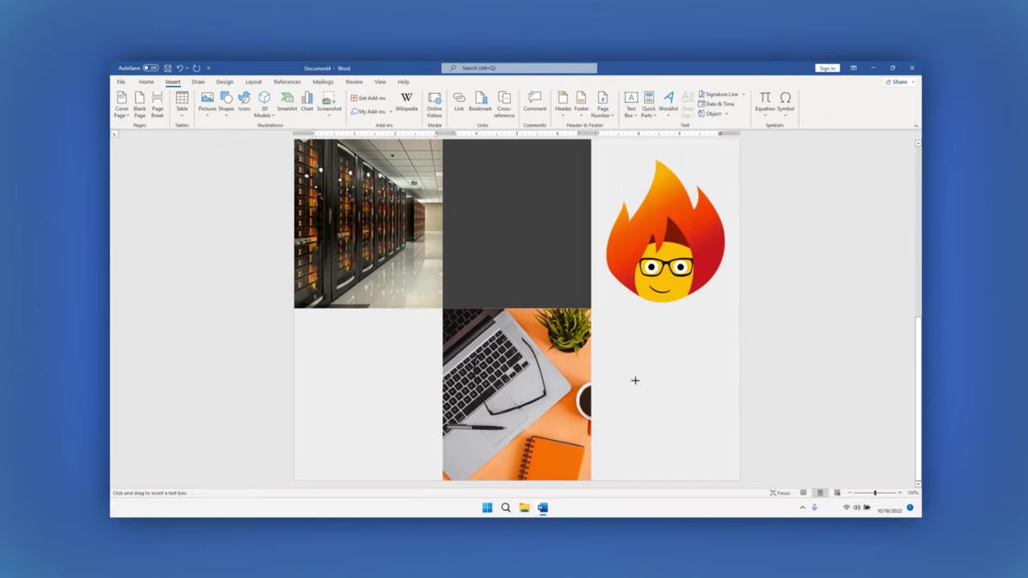
pyautogui.moveTo(597, 334); pyautogui.dragTo(731, 470)
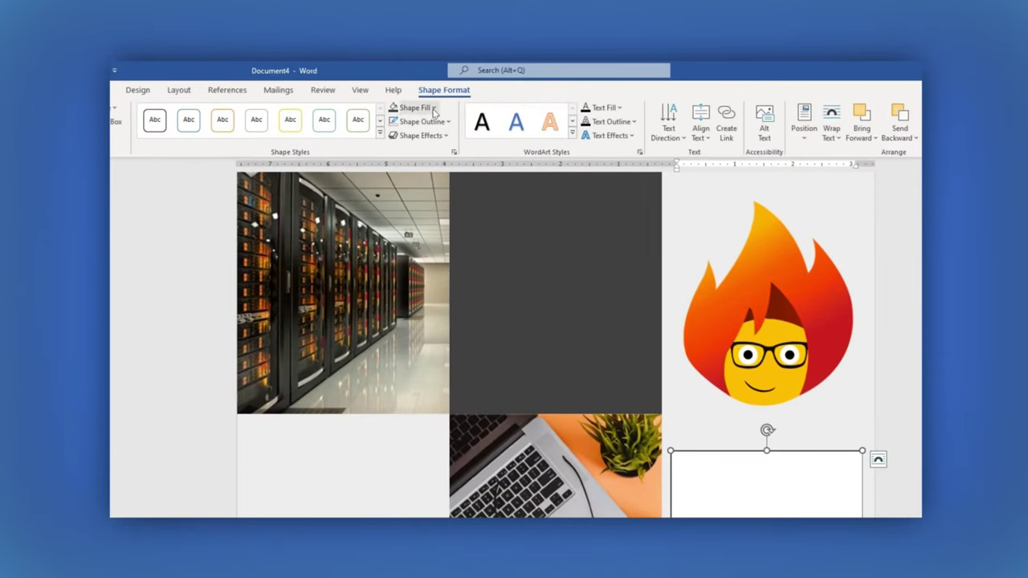
# Step: Remove the fill and outline from the text box below the logo
pyautogui.click(433, 108)
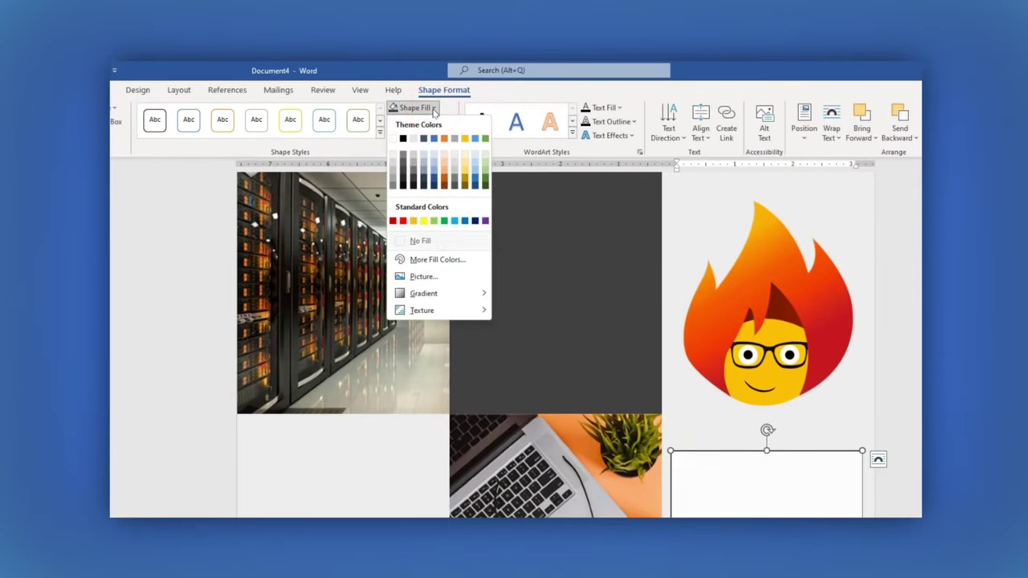
pyautogui.click(438, 243)
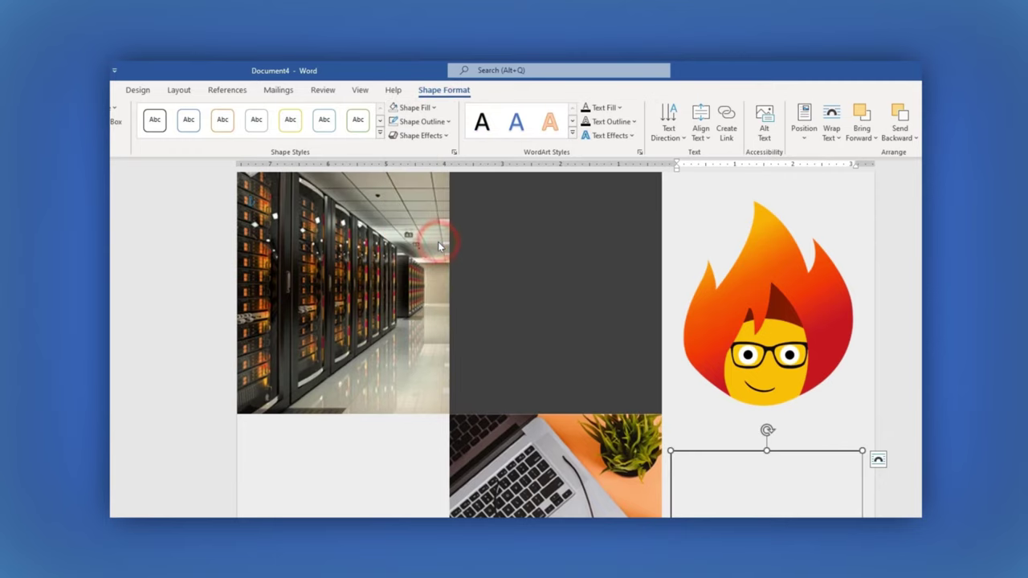
pyautogui.click(448, 122)
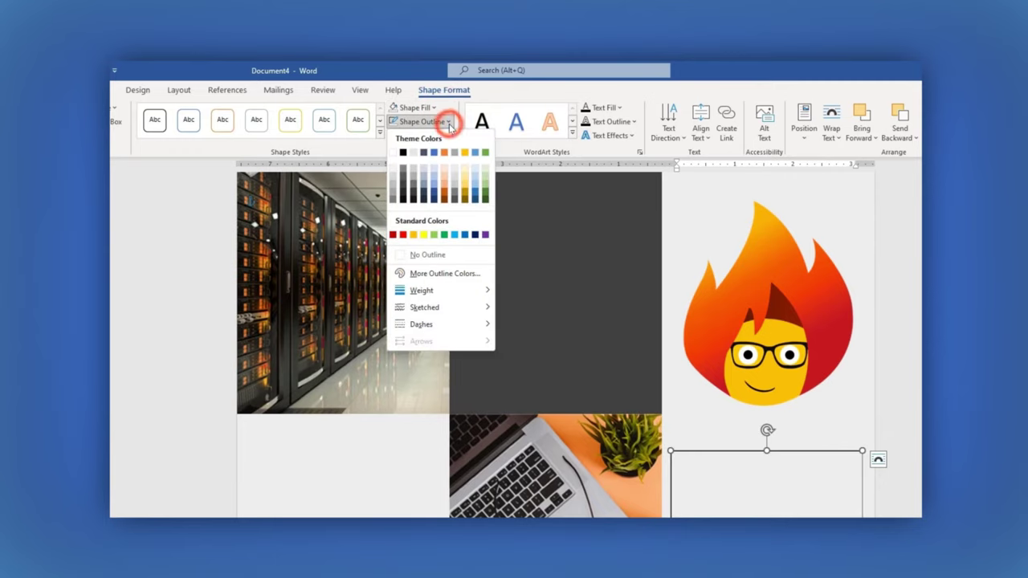
pyautogui.click(437, 255)
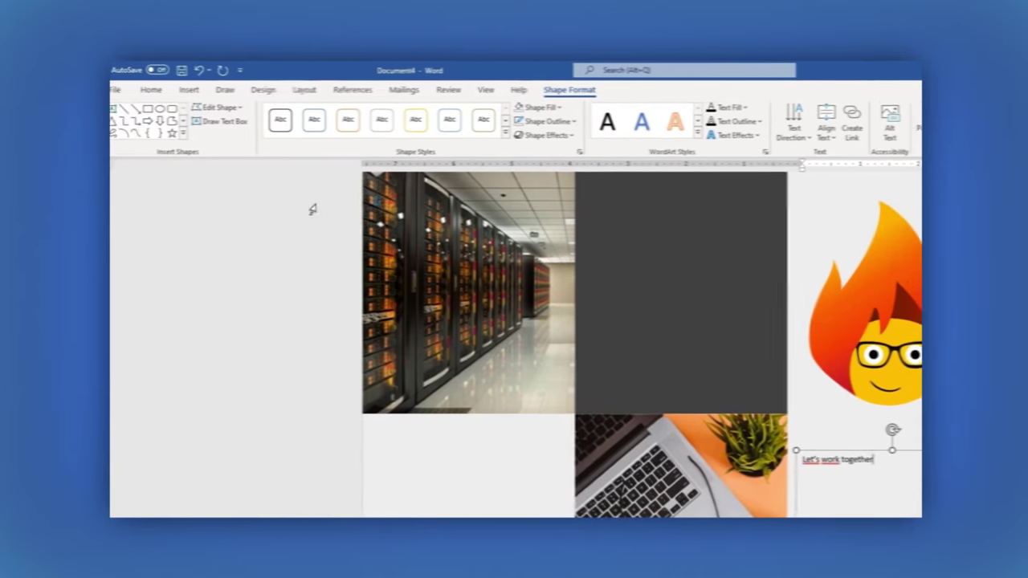
# Step: Change the font and font size of the "Let's work together" text
pyautogui.click(171, 93)
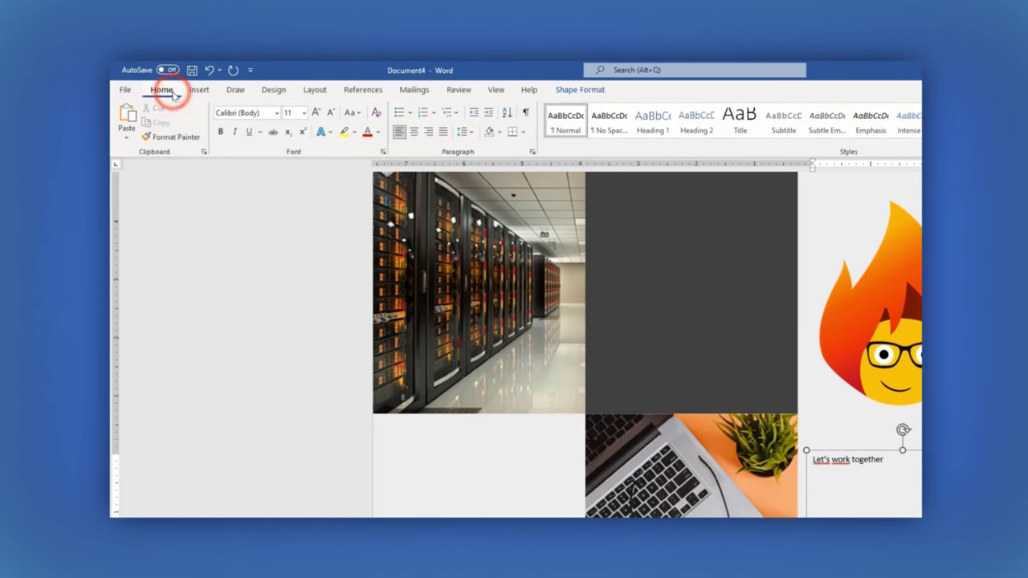
pyautogui.click(274, 114)
pyautogui.click(304, 114)
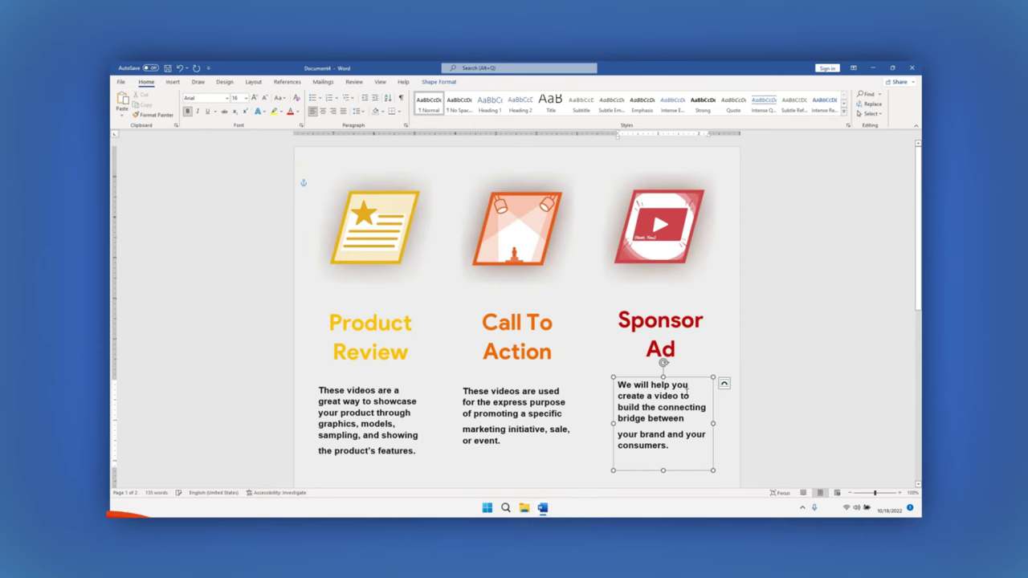
pyautogui.moveTo(687, 390); pyautogui.dragTo(690, 384)
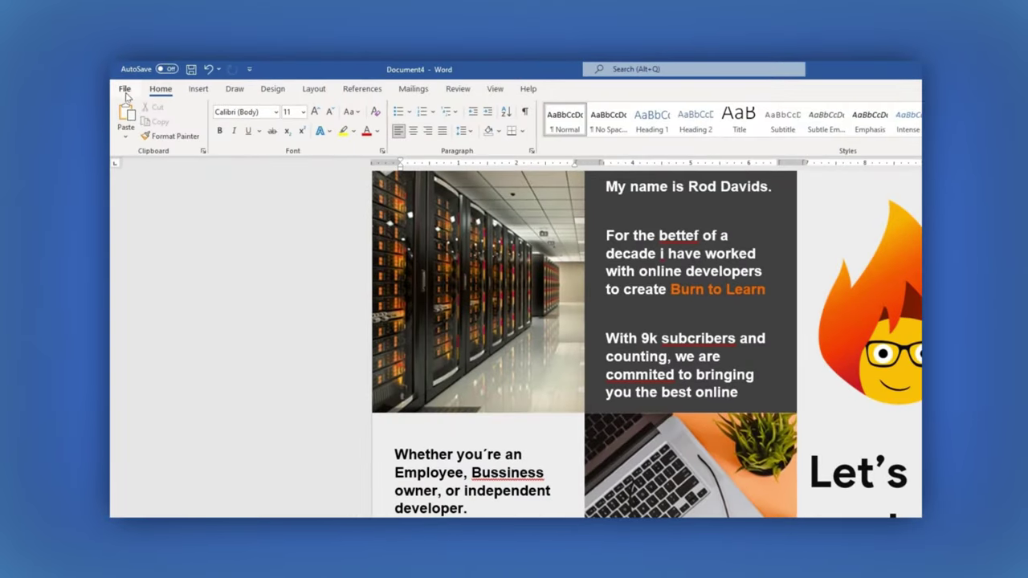
# Step: Save the document to the Desktop as a PDF named Brochure
pyautogui.click(124, 90)
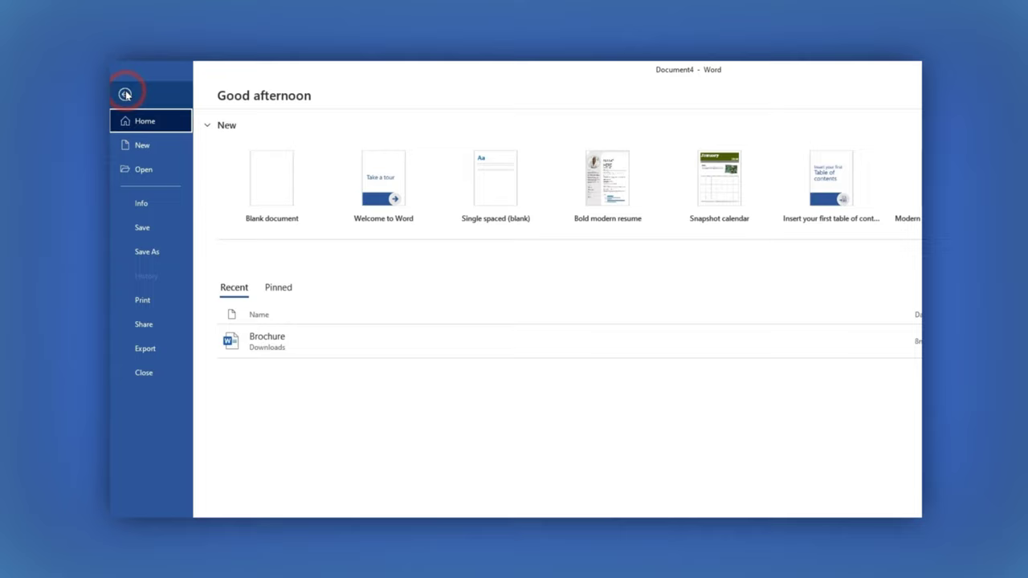
pyautogui.click(160, 253)
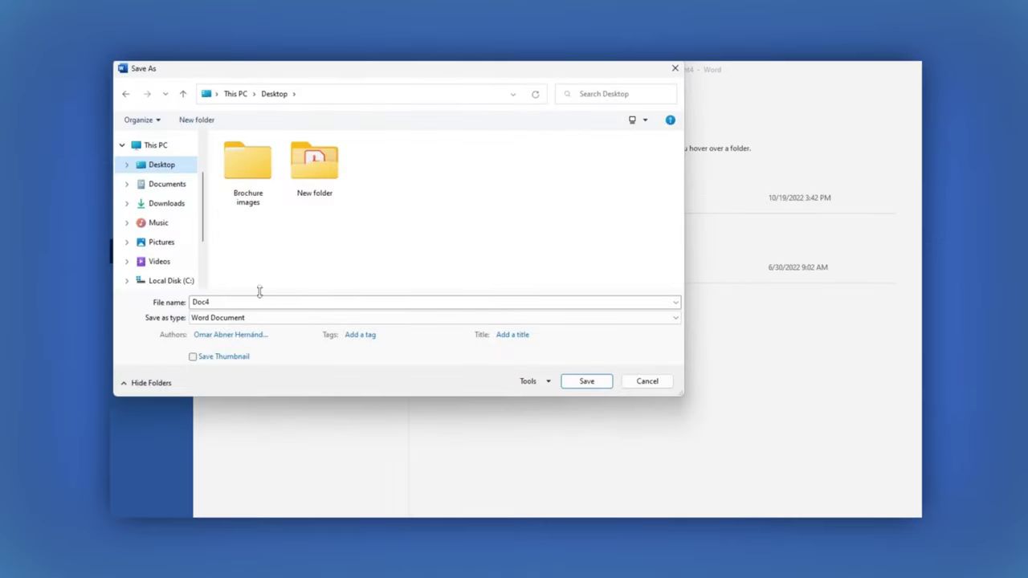
pyautogui.doubleClick(259, 295)
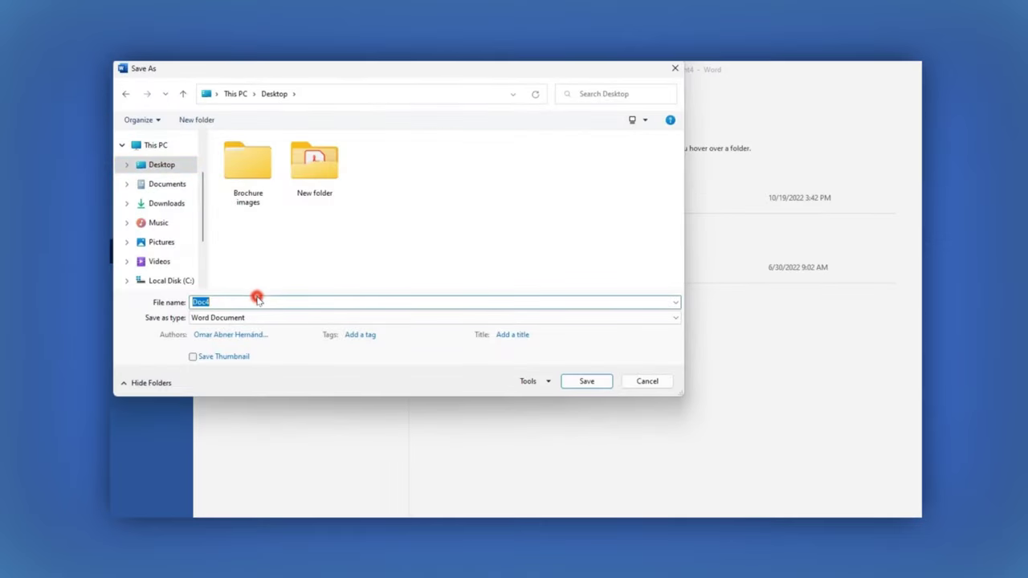
pyautogui.write('Brochur')
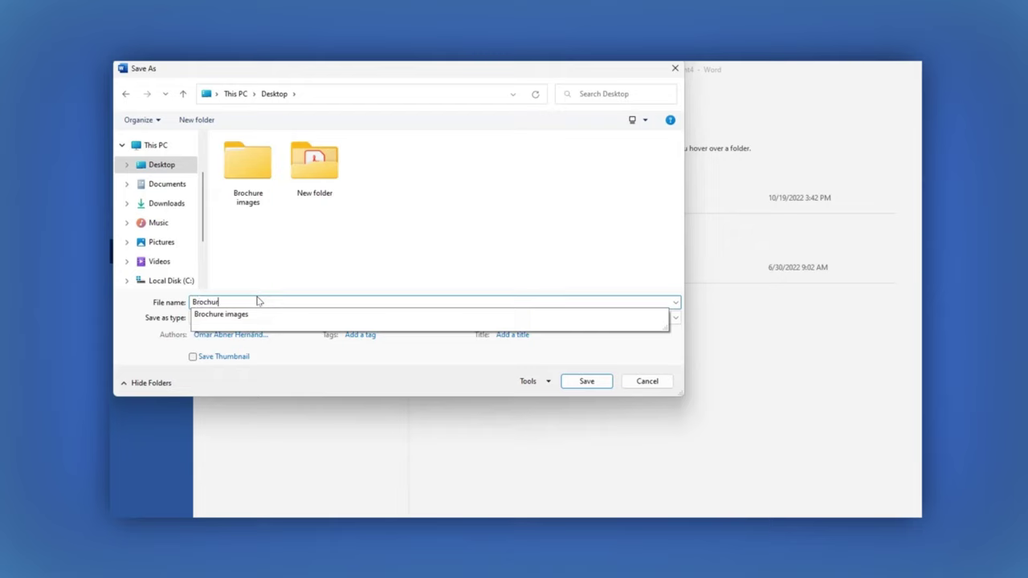
pyautogui.write('e')
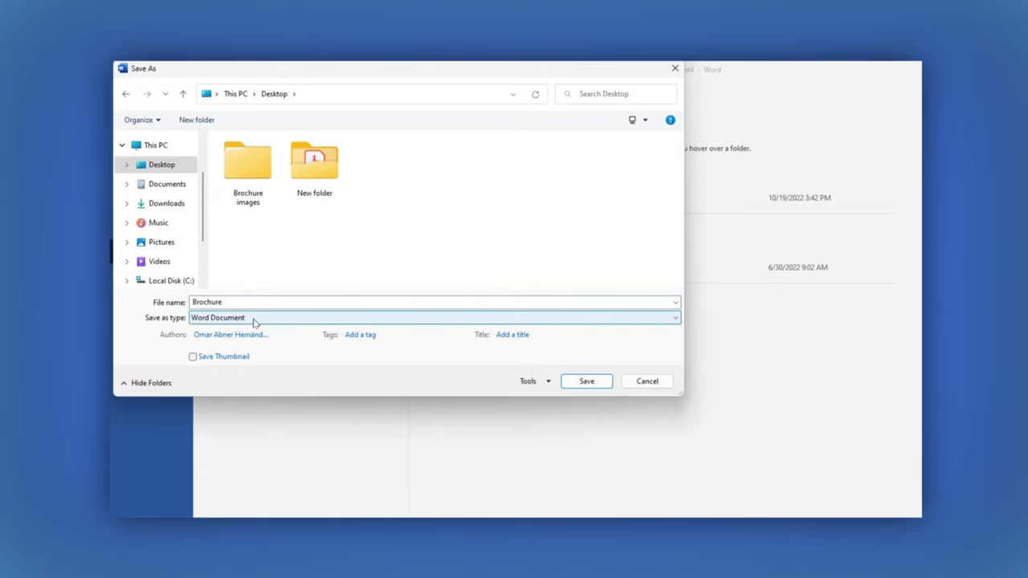
pyautogui.click(253, 321)
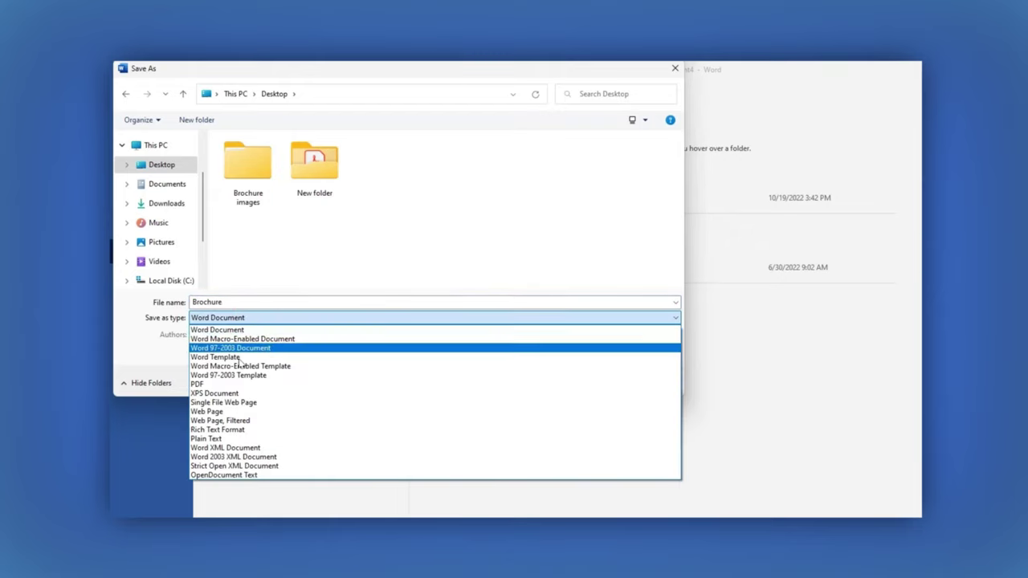
pyautogui.click(233, 385)
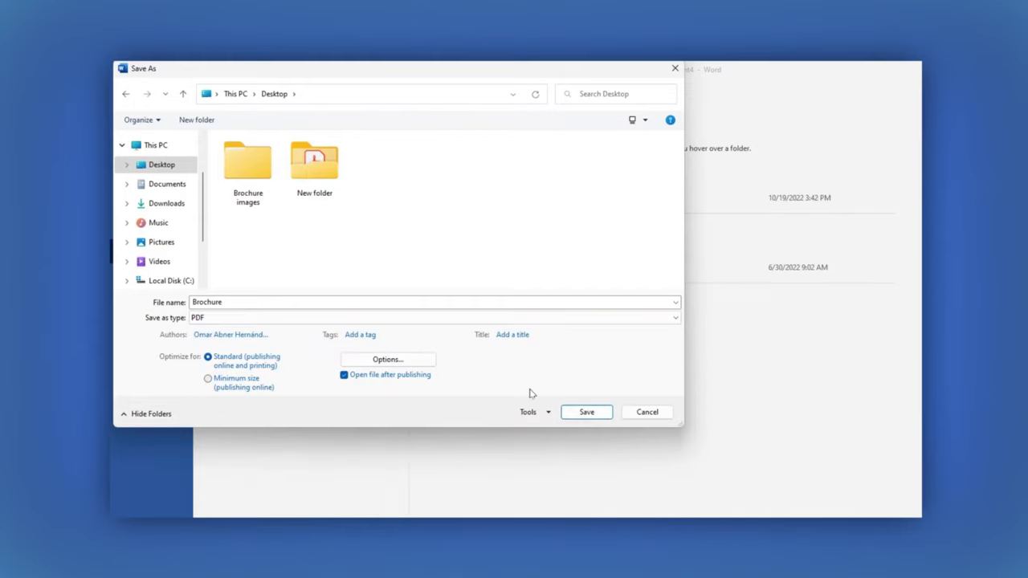
pyautogui.click(586, 412)
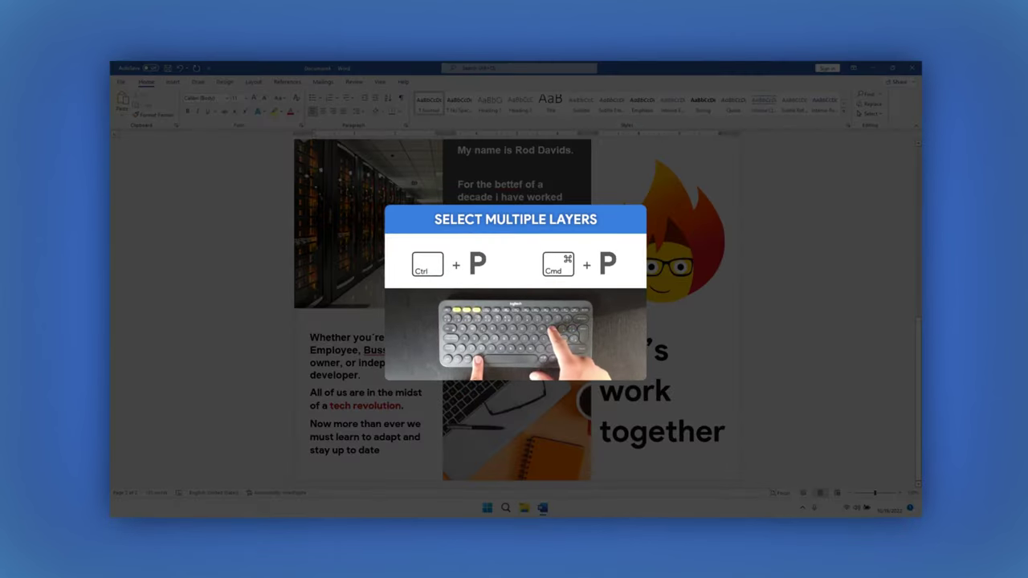
# Step: Open the print settings and preview for the brochure
pyautogui.hotkey('ctrl', 'p')
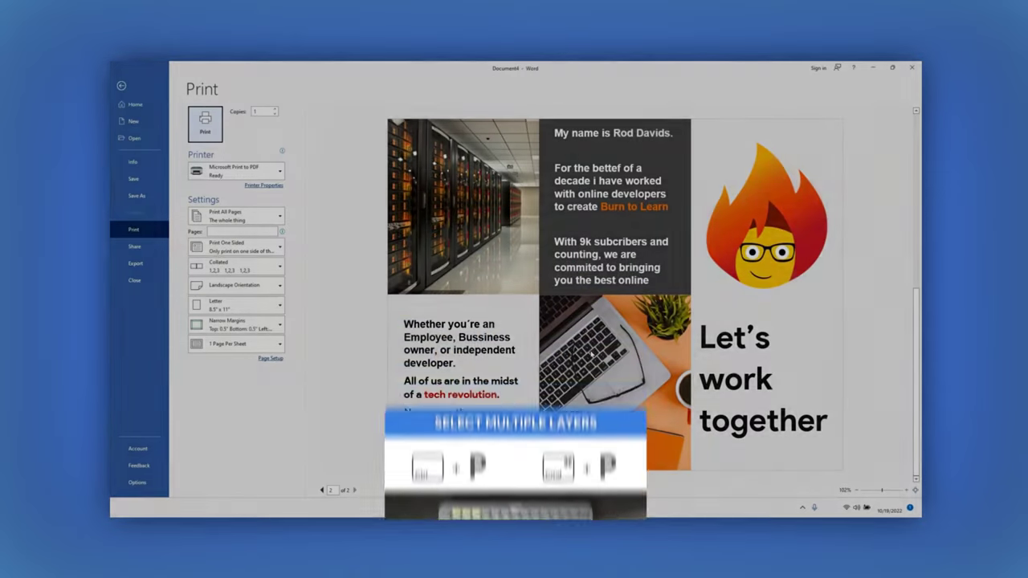